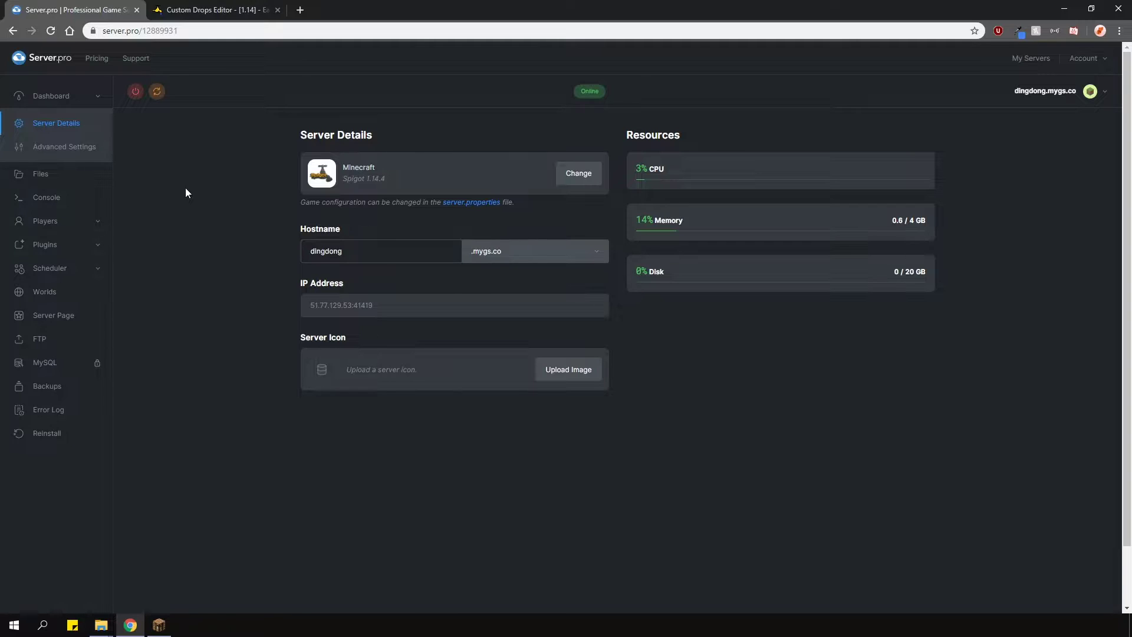
# - Find 'custom drops editor' among the Spigot plugins and install its latest version
pyautogui.click(63, 244)
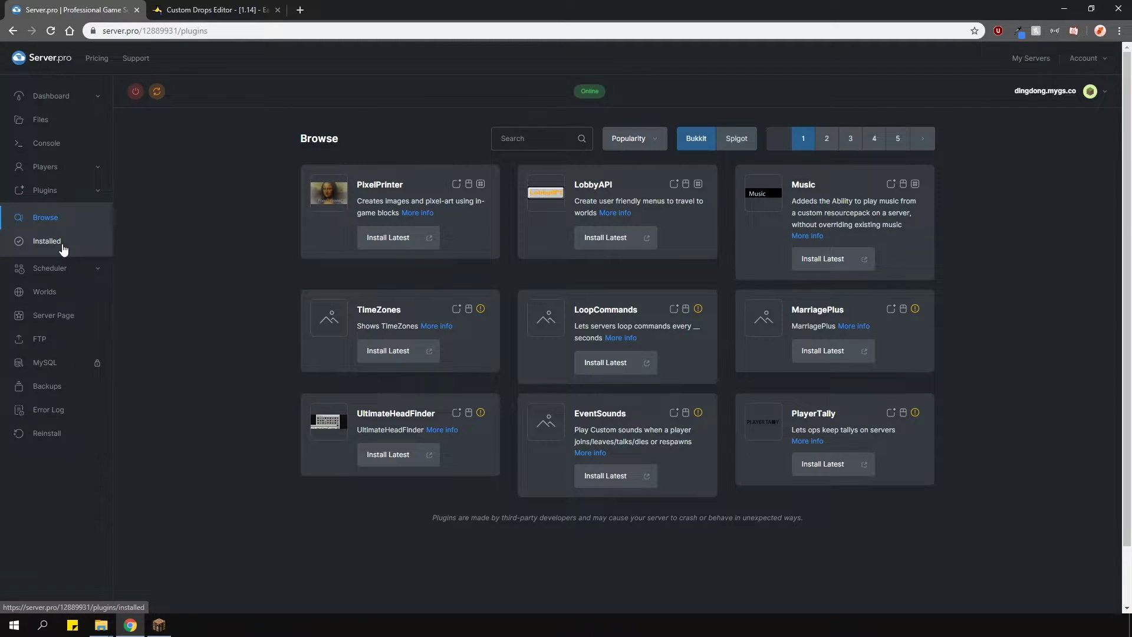
pyautogui.click(729, 139)
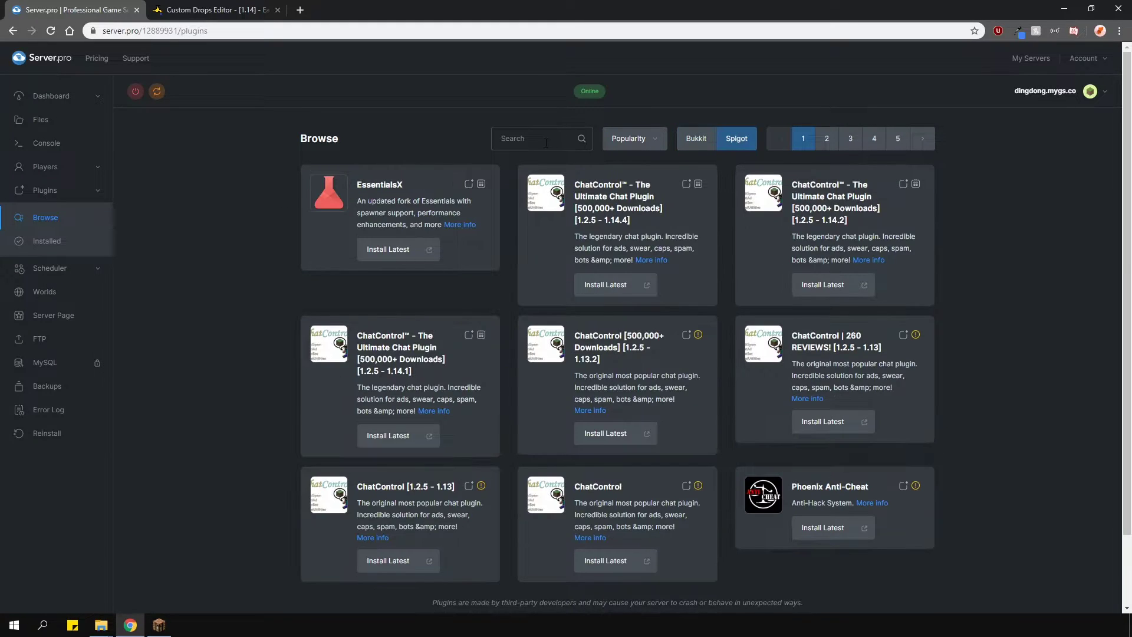
pyautogui.click(545, 141)
pyautogui.write('custom drops editor')
pyautogui.press('Return')
pyautogui.click(379, 273)
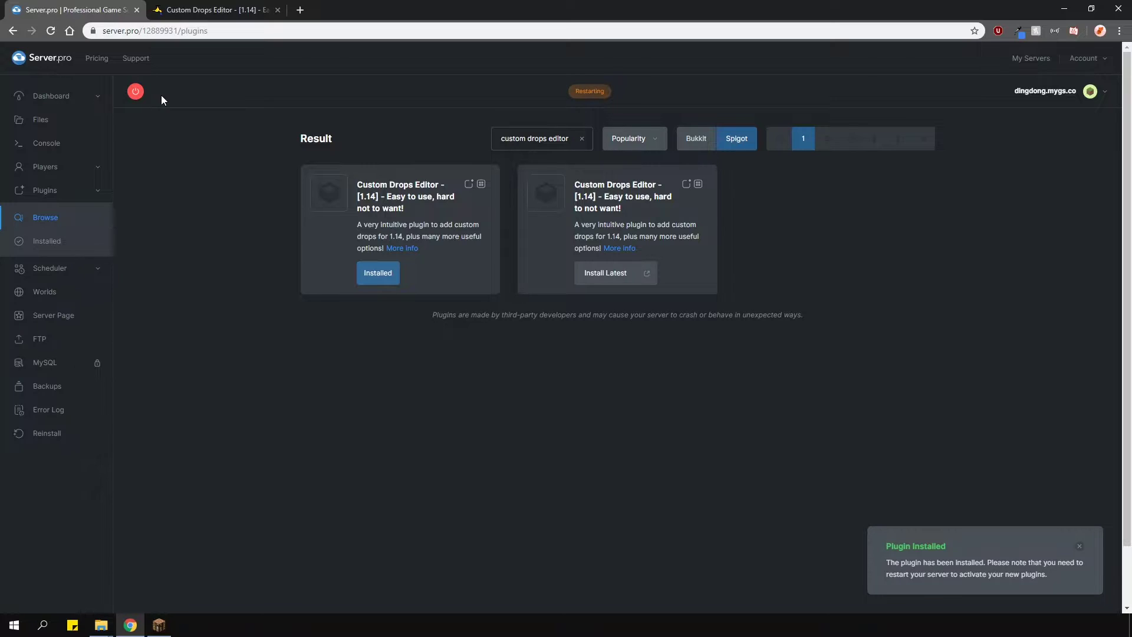
# - Check the plugin's SpigotMC page, then go back to the server details page
pyautogui.click(212, 13)
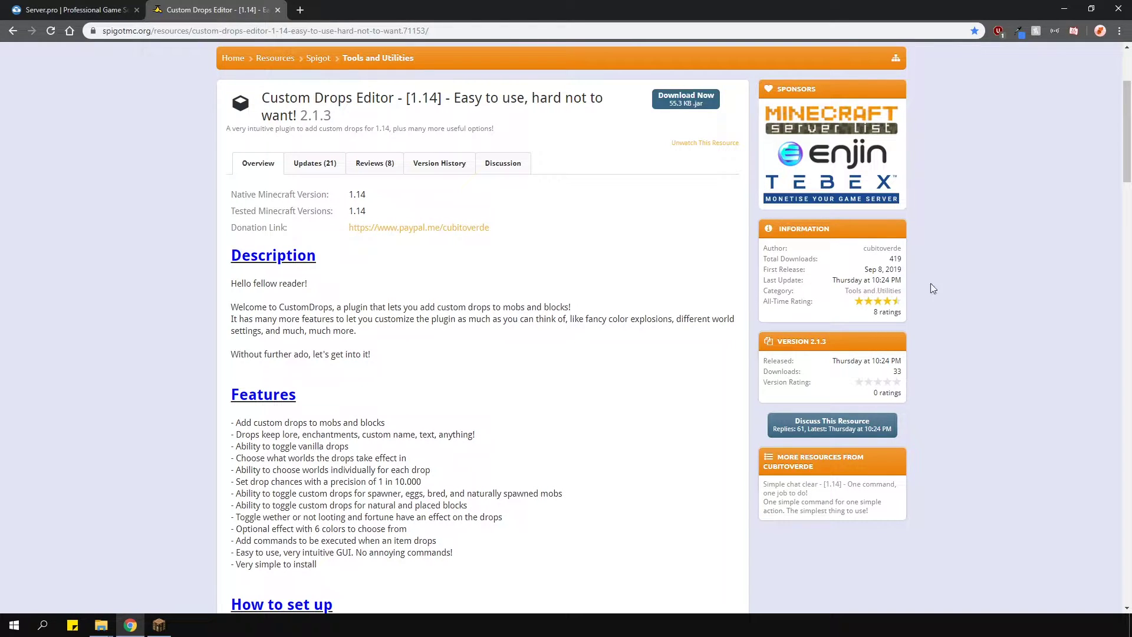
pyautogui.click(75, 10)
pyautogui.click(59, 96)
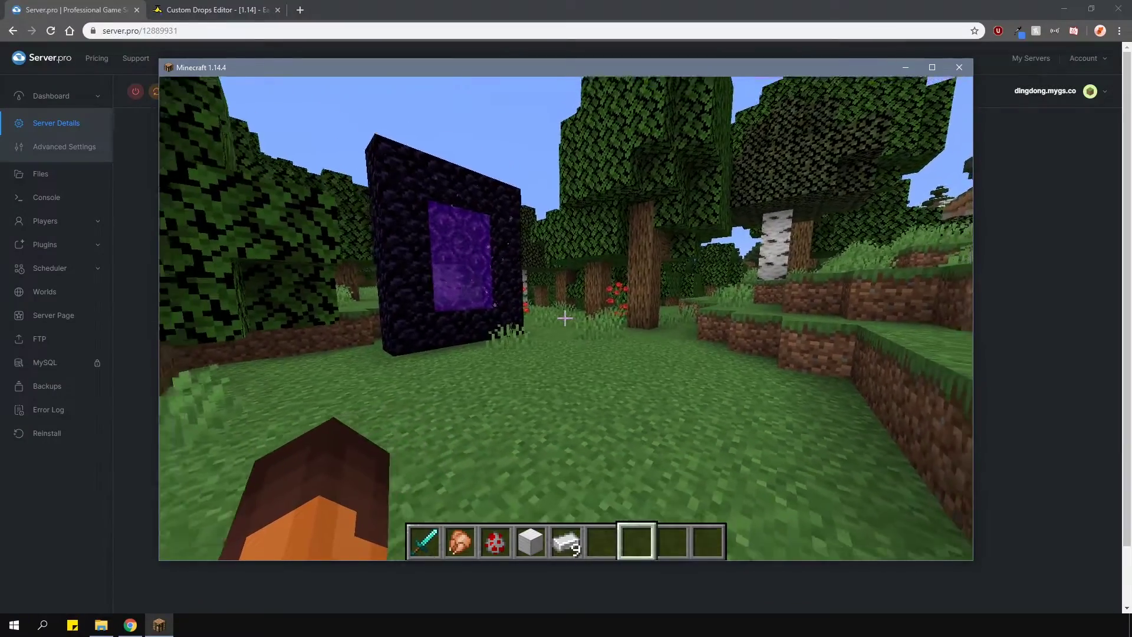
# - Run /cdrops and go into the CustomDrops Global settings menu
pyautogui.write('/cdrops')
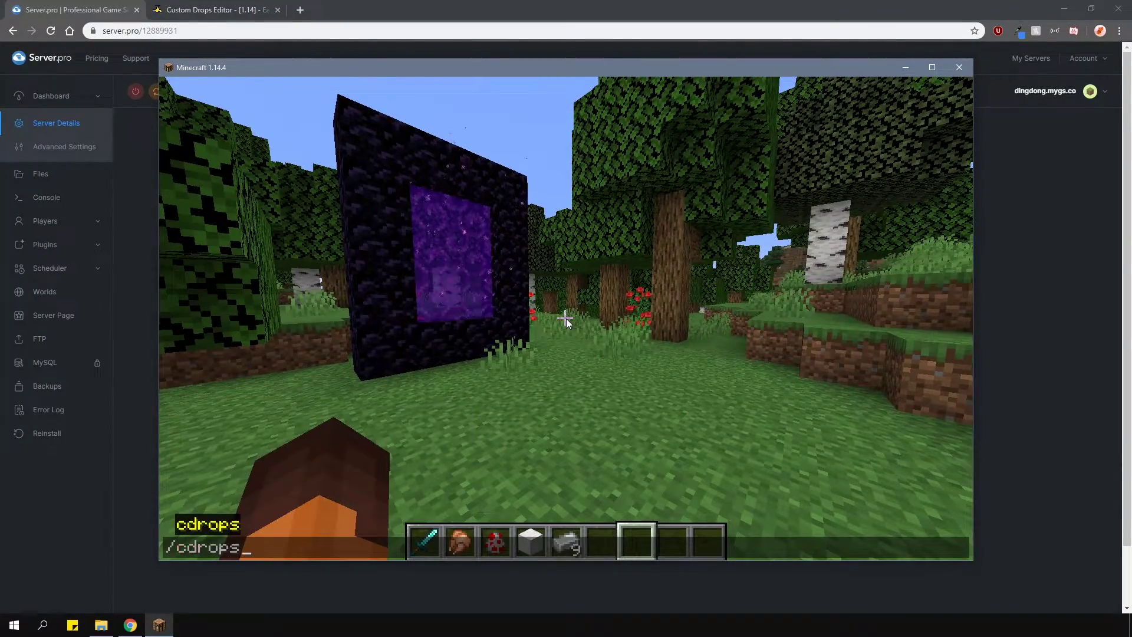
pyautogui.press('Return')
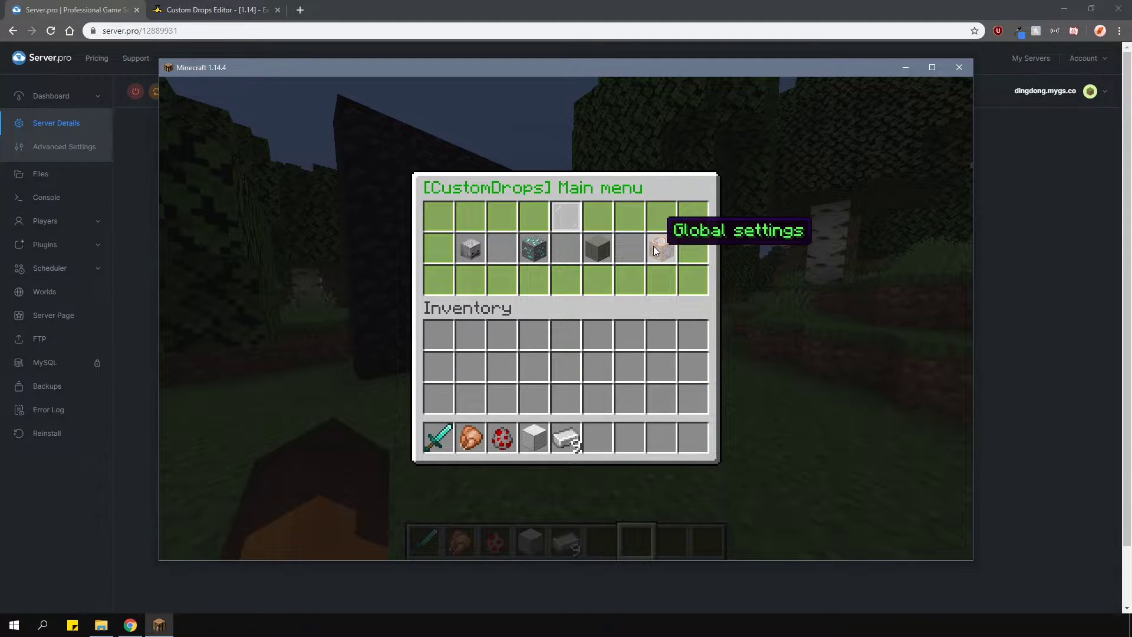
pyautogui.click(653, 246)
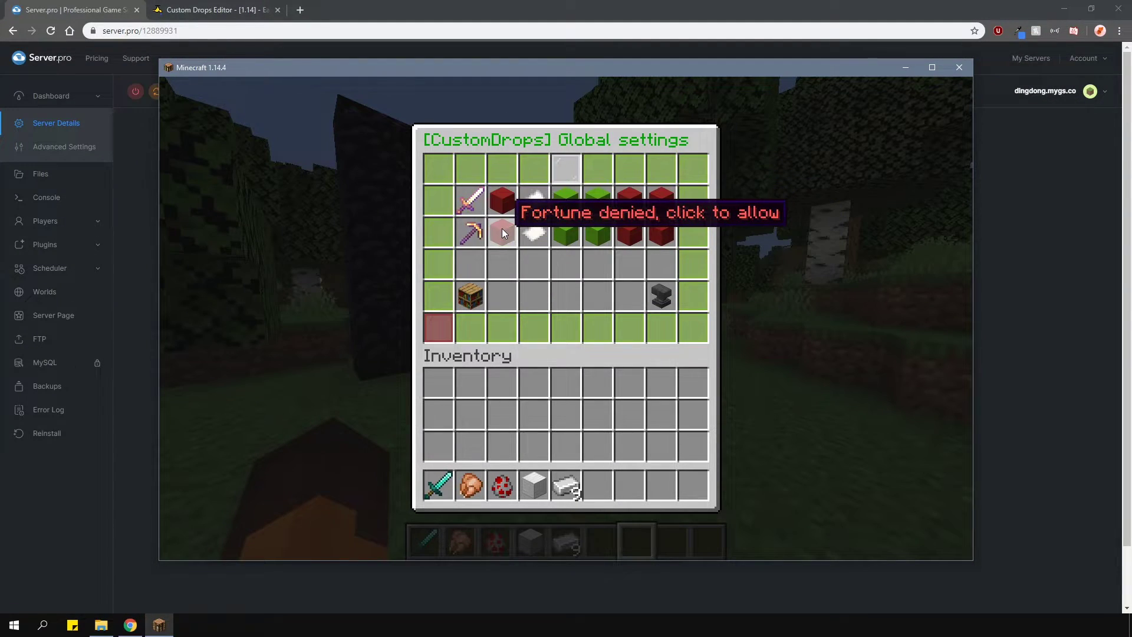
# - Allow looting at 3.2% extra chance per level and make fortune a multiplier
pyautogui.click(505, 201)
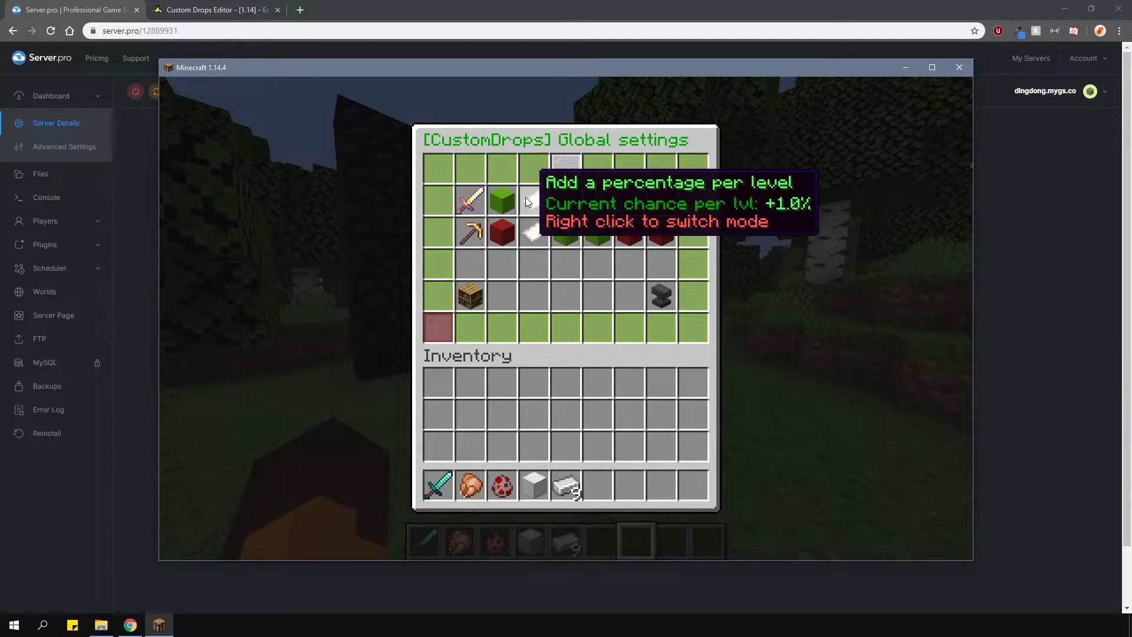
pyautogui.rightClick(527, 197)
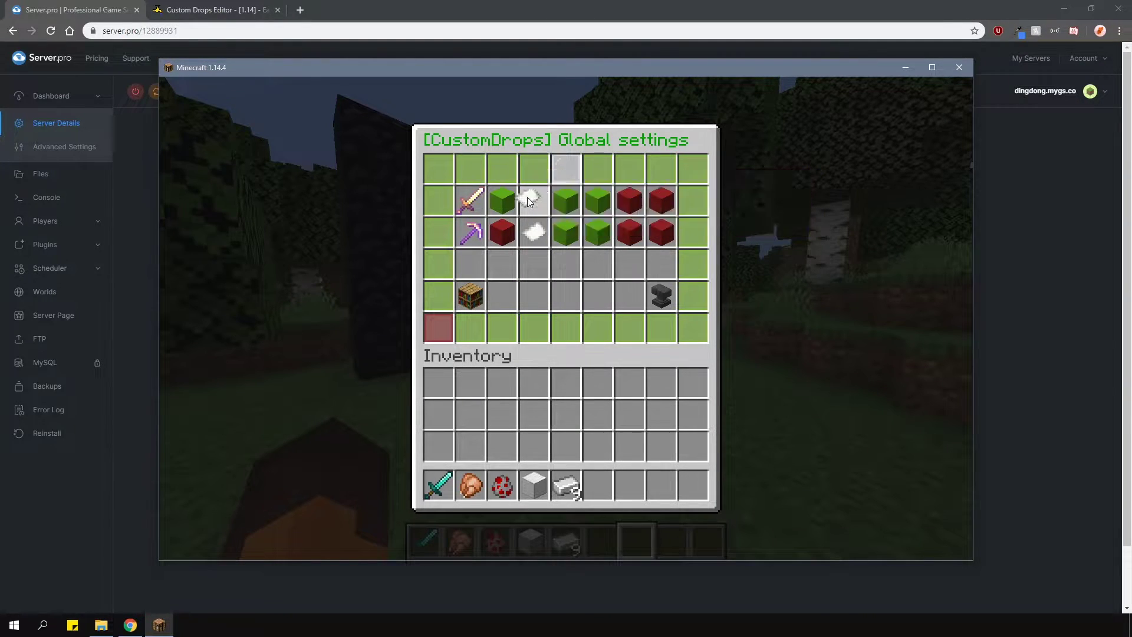
pyautogui.rightClick(530, 236)
pyautogui.rightClick(535, 210)
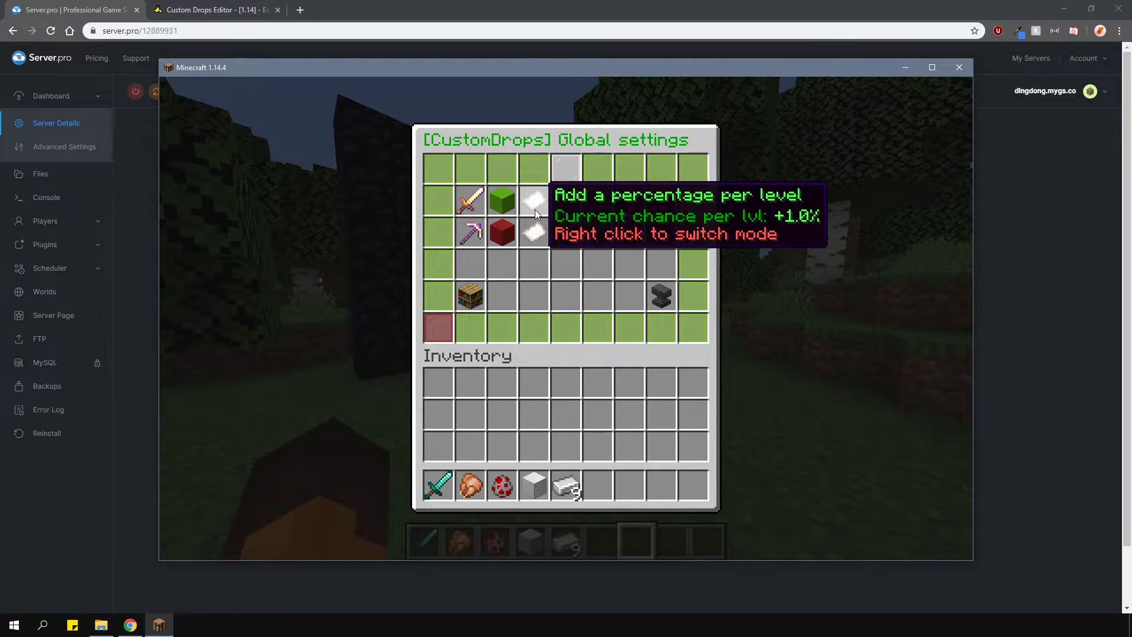
pyautogui.click(577, 207)
pyautogui.click(578, 207)
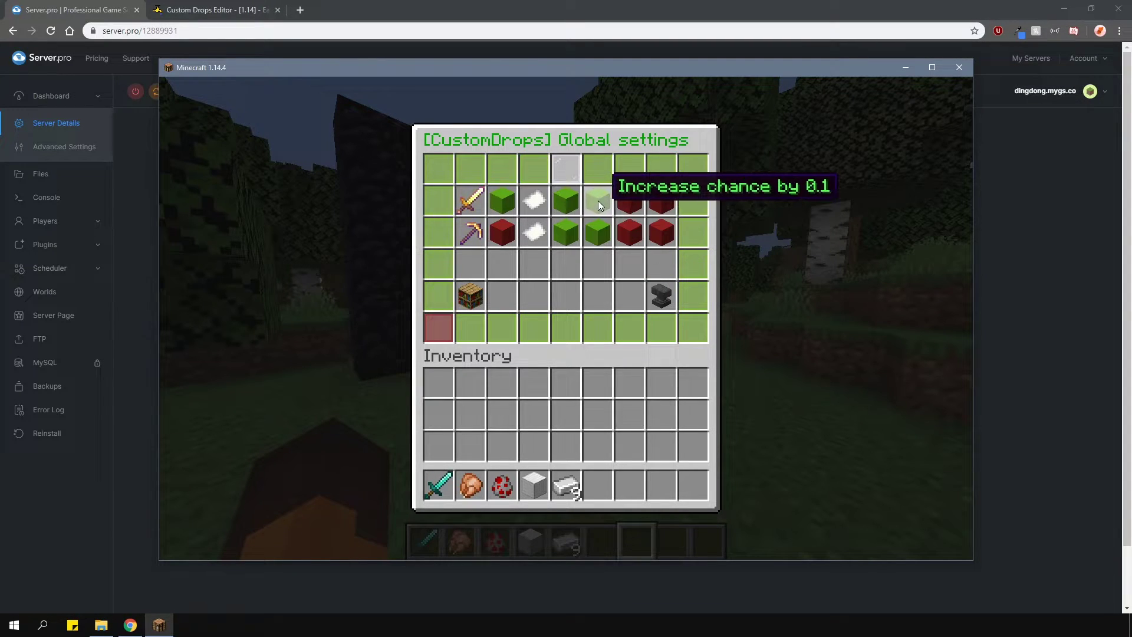
pyautogui.click(598, 200)
pyautogui.click(598, 200)
# - Disable custom drops in world_the_end and close the CustomDrops menu
pyautogui.click(476, 289)
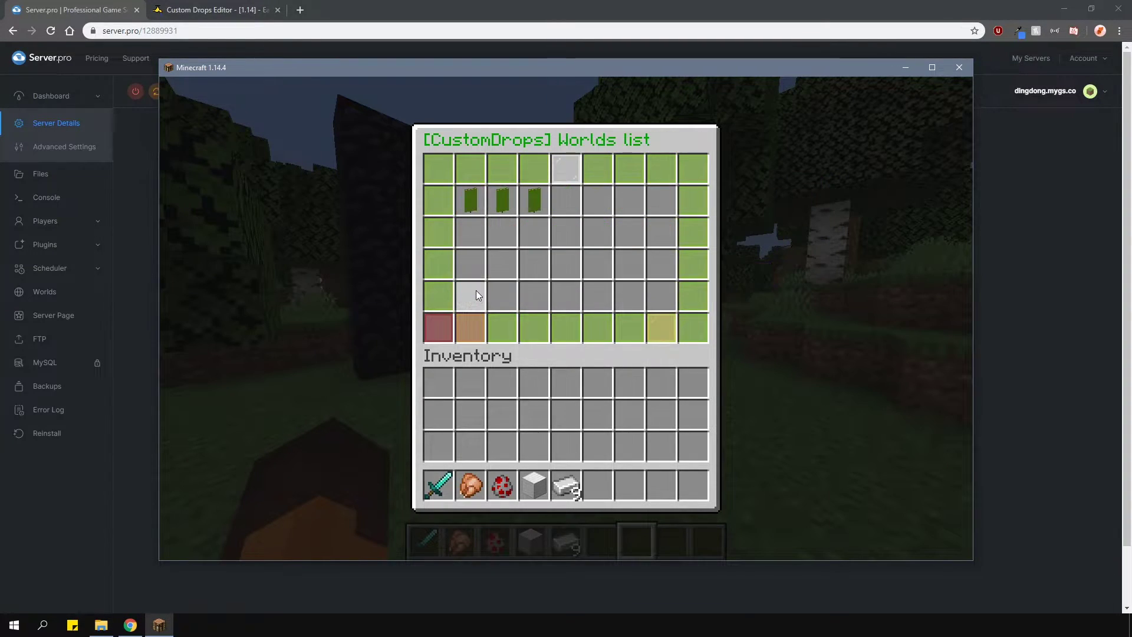
pyautogui.click(540, 203)
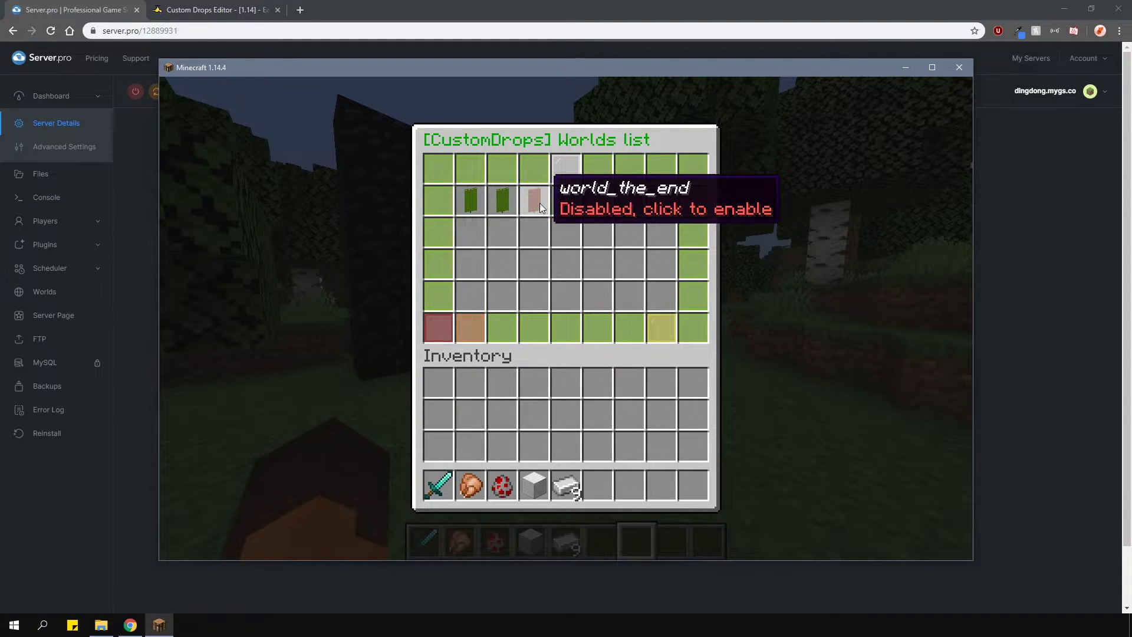
pyautogui.click(476, 323)
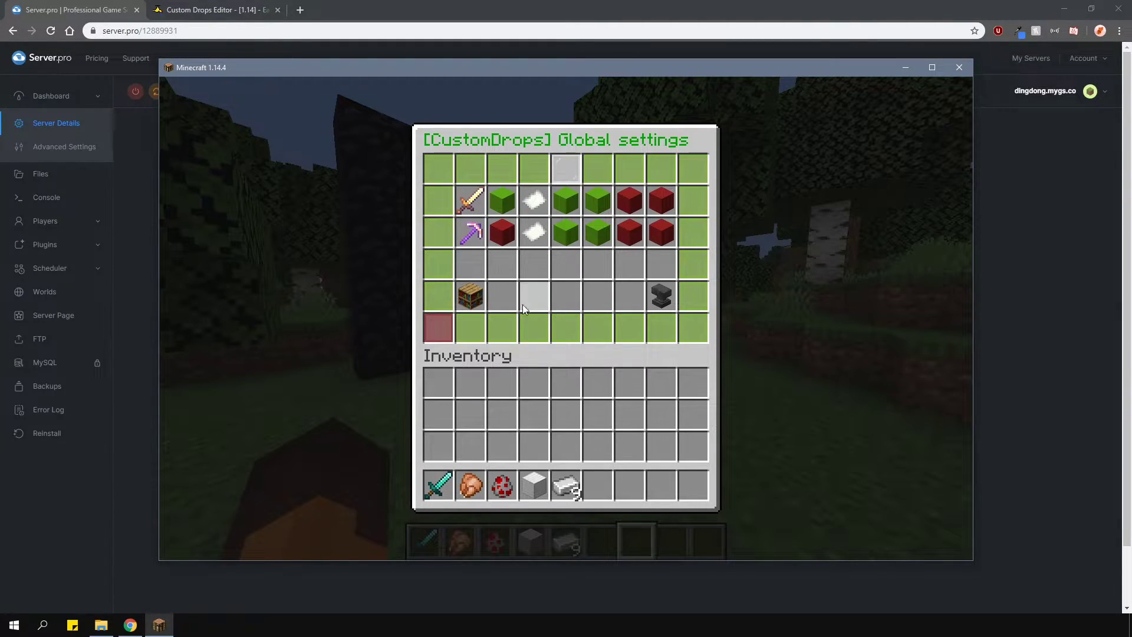
pyautogui.click(461, 331)
pyautogui.press('Escape')
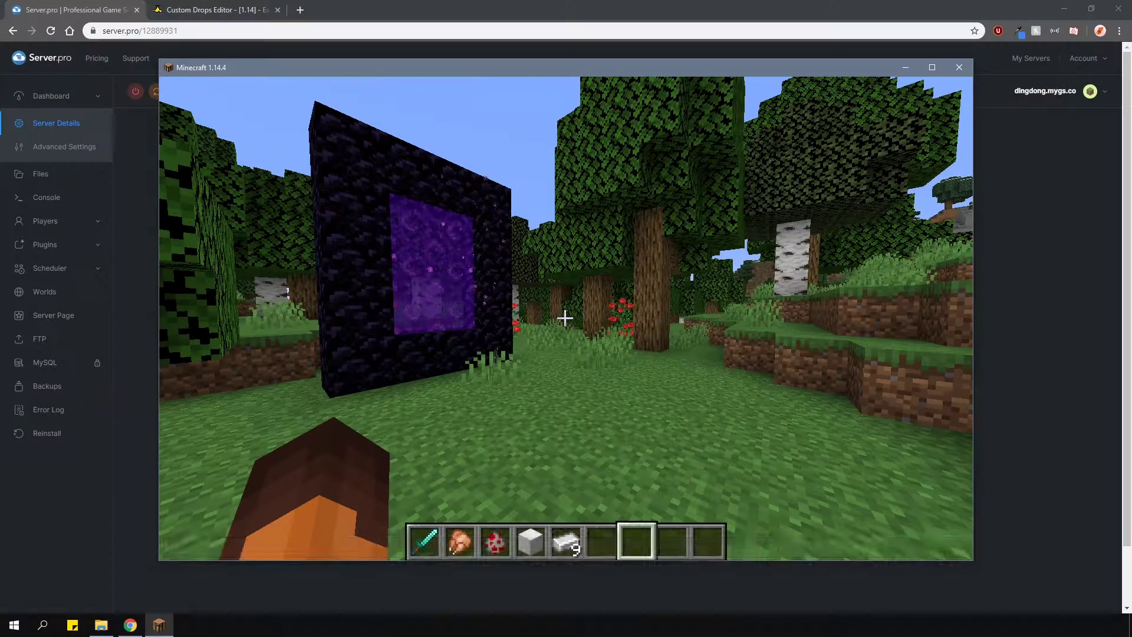
# - Run /cdrops and pick the Chicken from the mob list to edit
pyautogui.write('/cdrops')
pyautogui.press('Return')
pyautogui.click(458, 247)
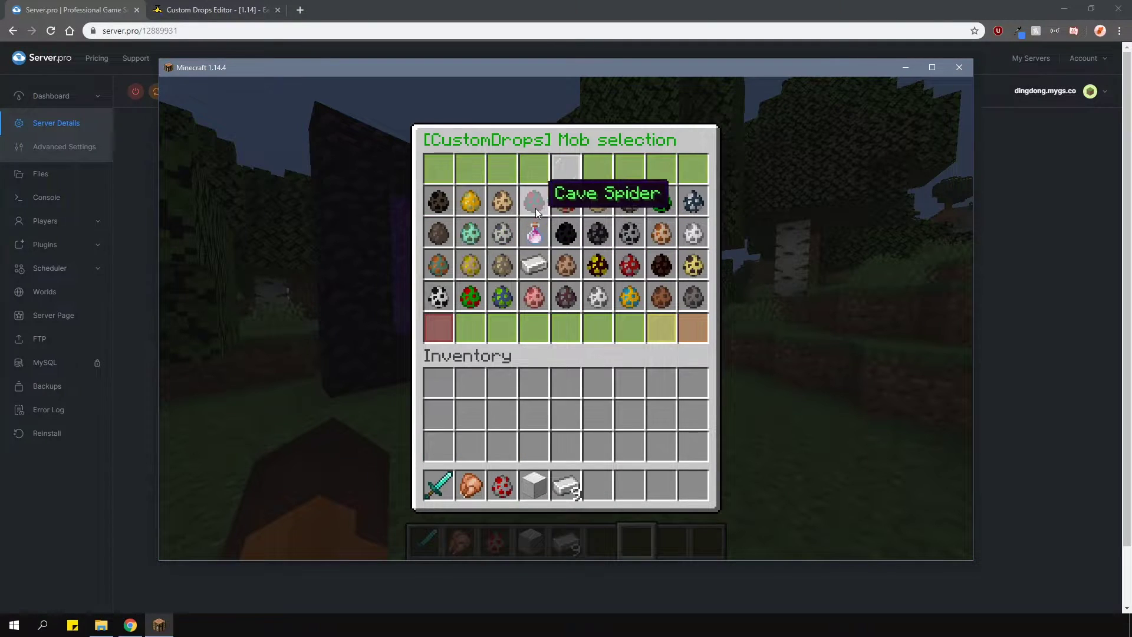
pyautogui.click(691, 331)
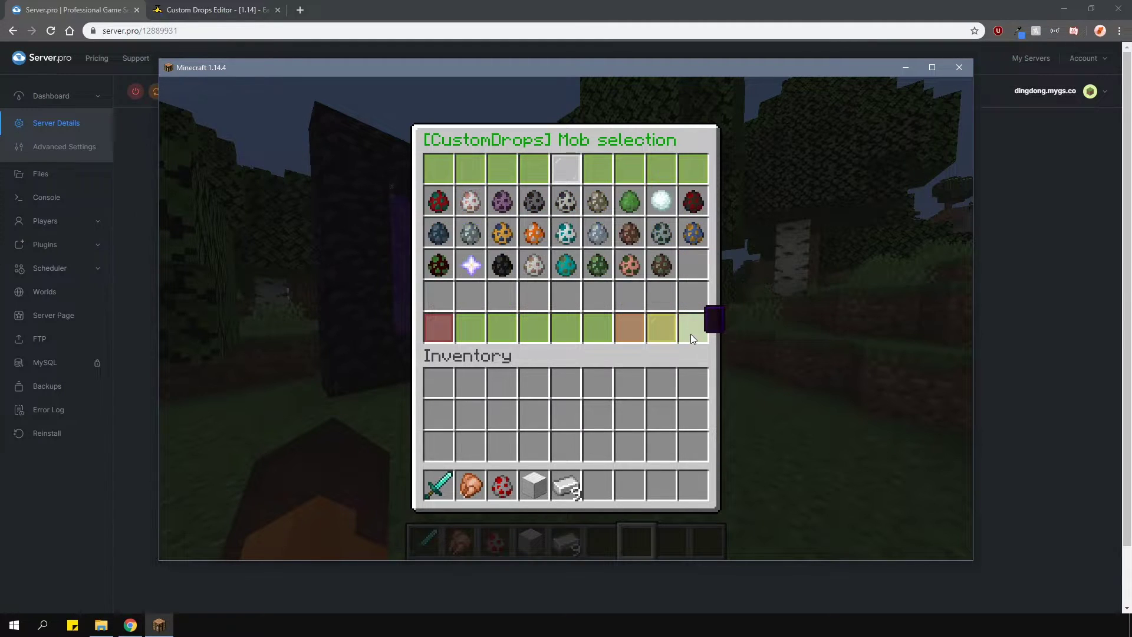
pyautogui.click(632, 328)
pyautogui.click(567, 205)
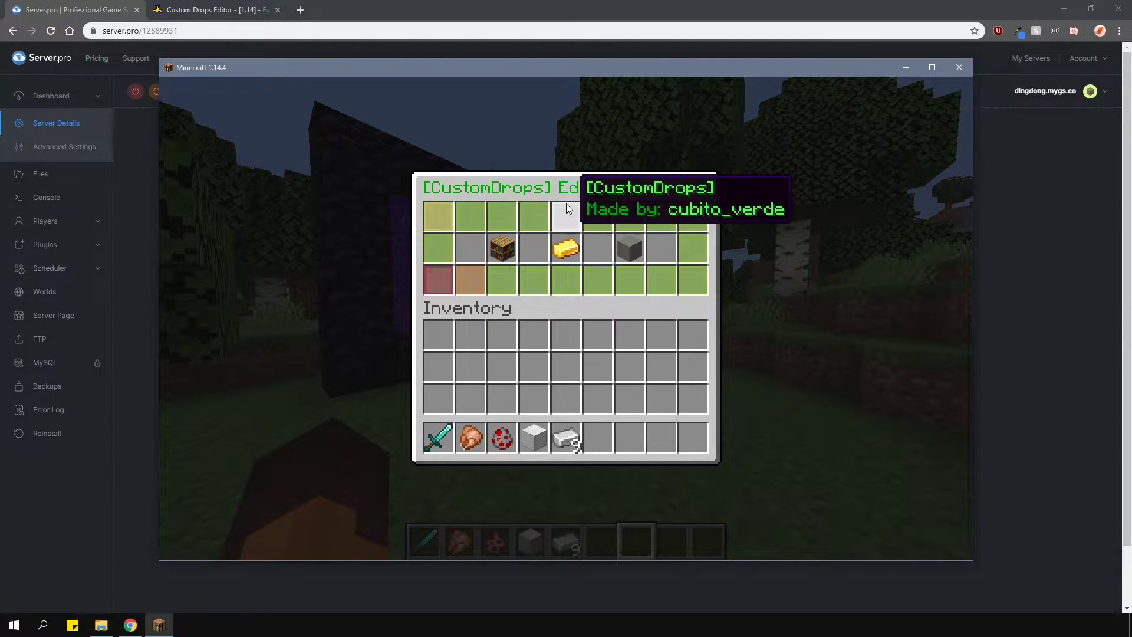
# - Disable the chicken's vanilla drops in world and world_nether
pyautogui.click(519, 224)
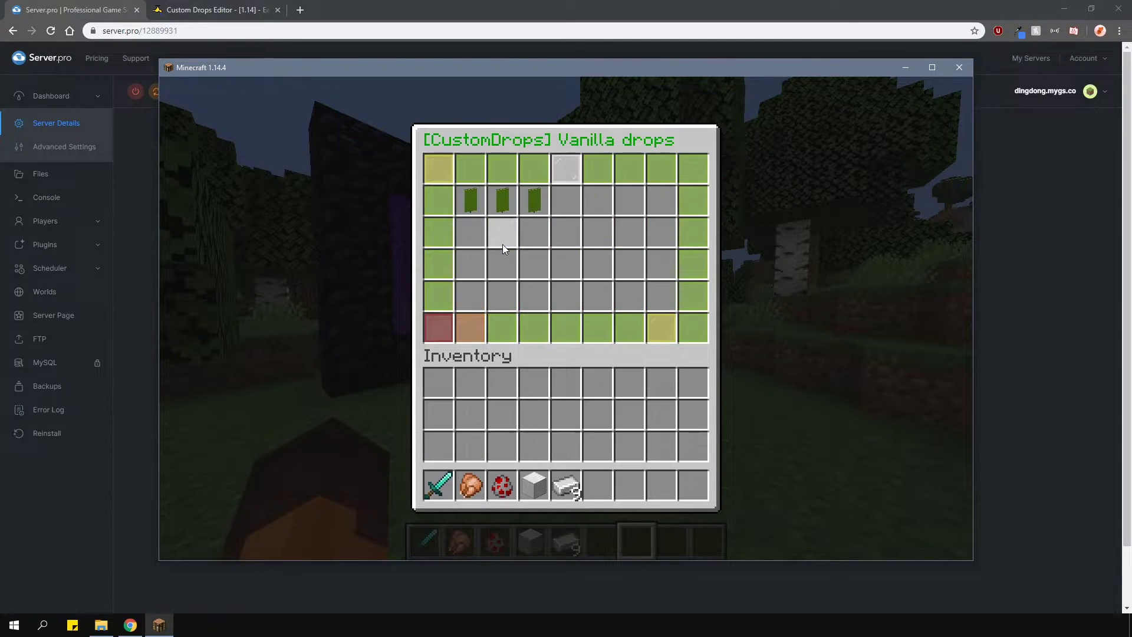
pyautogui.click(481, 202)
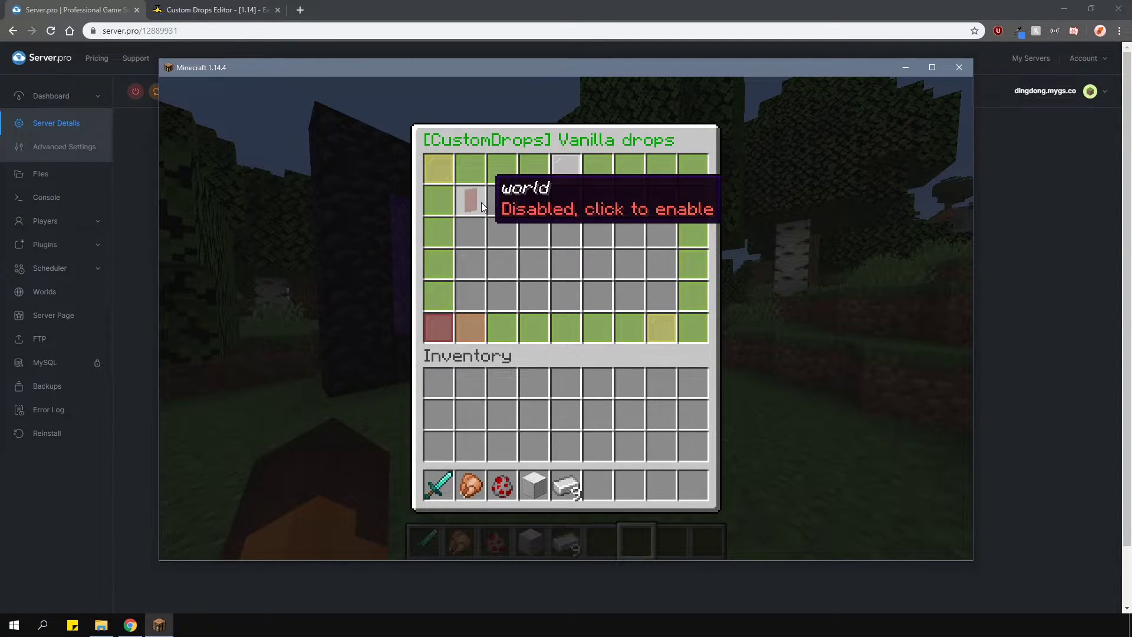
pyautogui.click(507, 200)
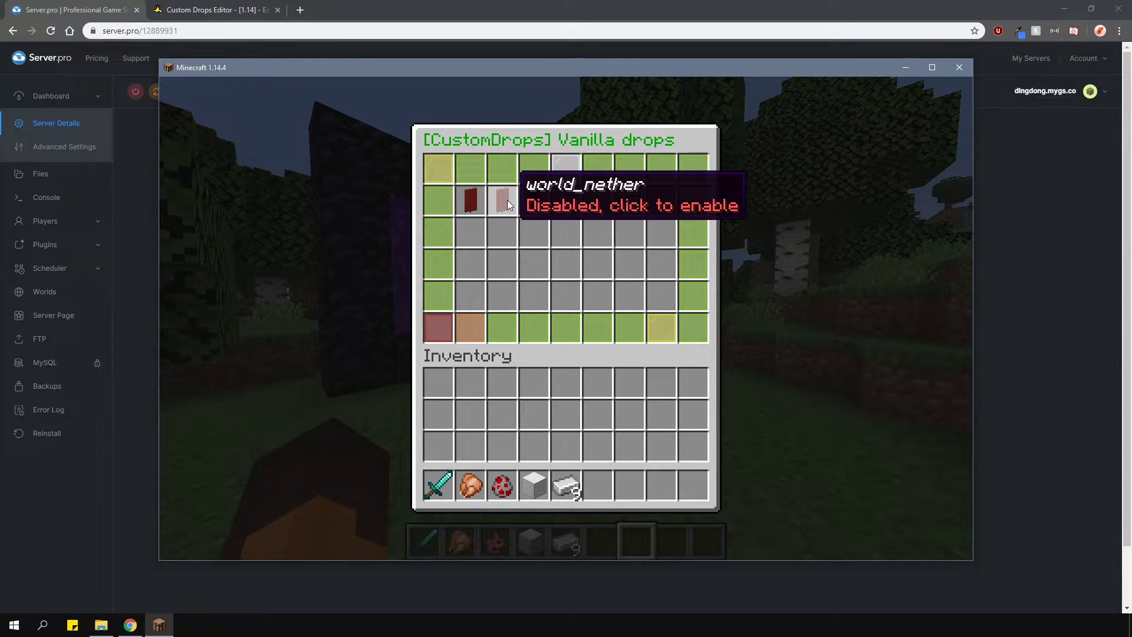
pyautogui.click(474, 323)
# - Add cooked chicken as a custom chicken drop, enabled in world_nether
pyautogui.click(568, 247)
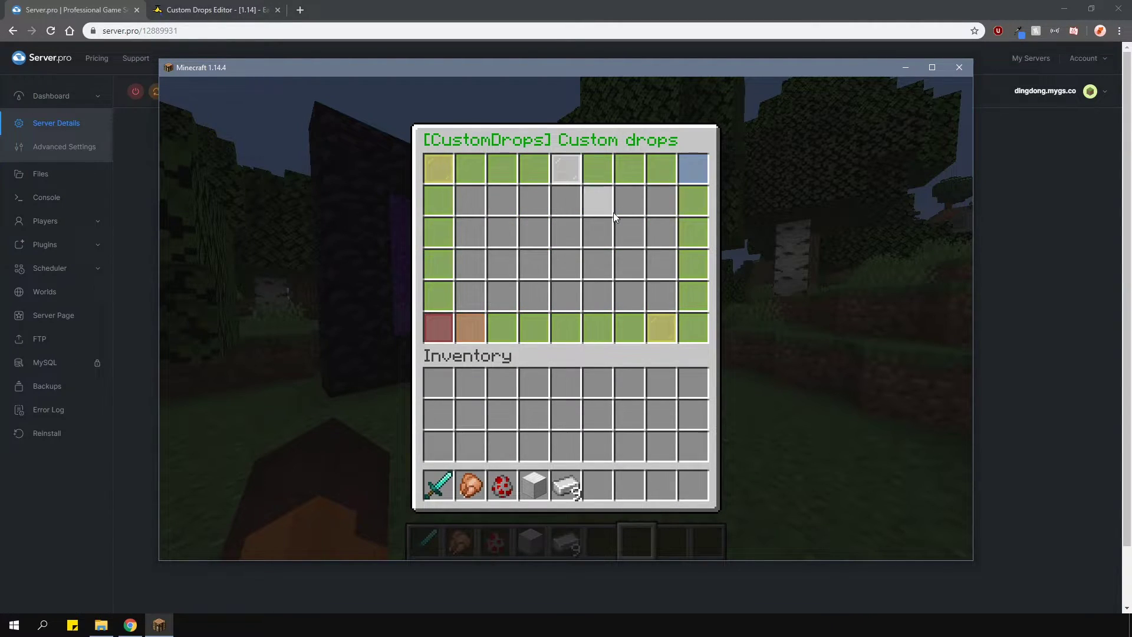
pyautogui.click(693, 166)
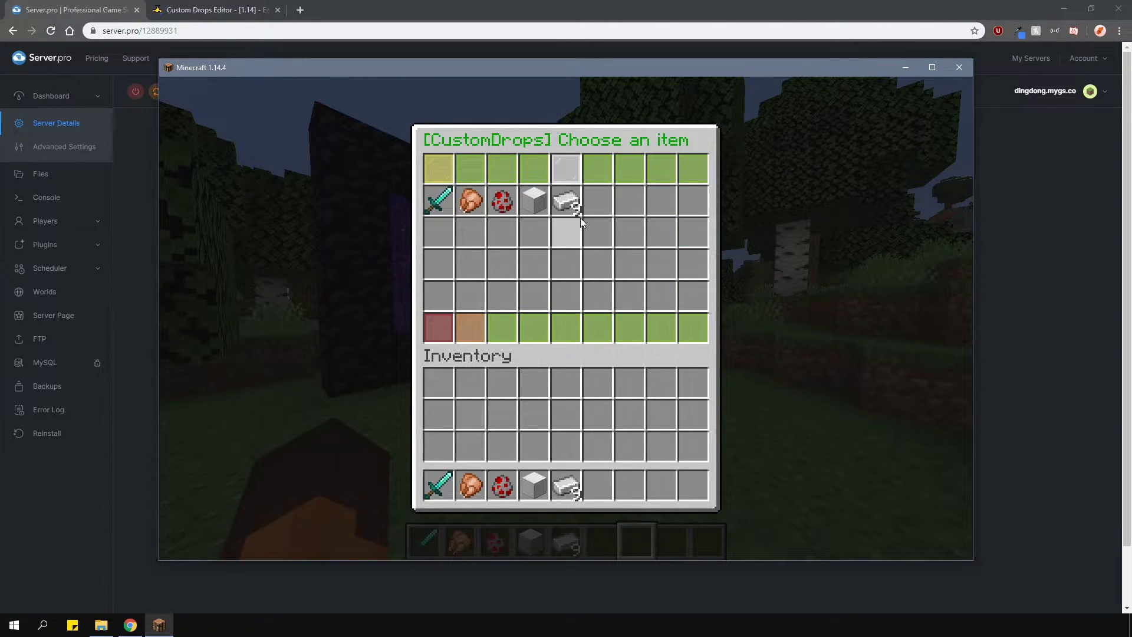
pyautogui.click(466, 204)
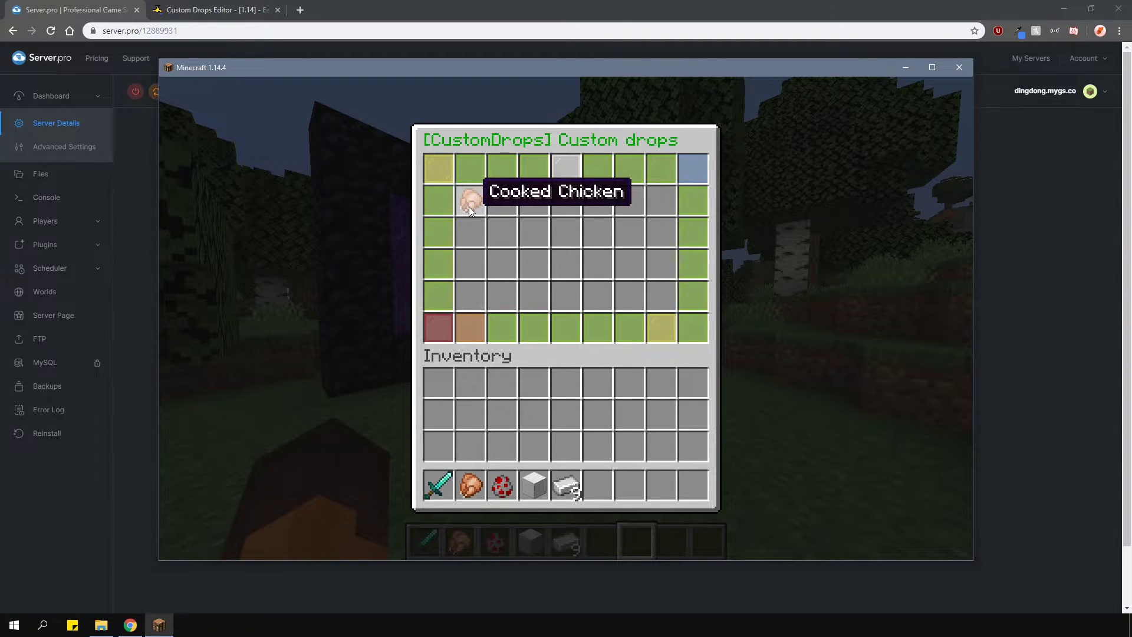
pyautogui.click(471, 207)
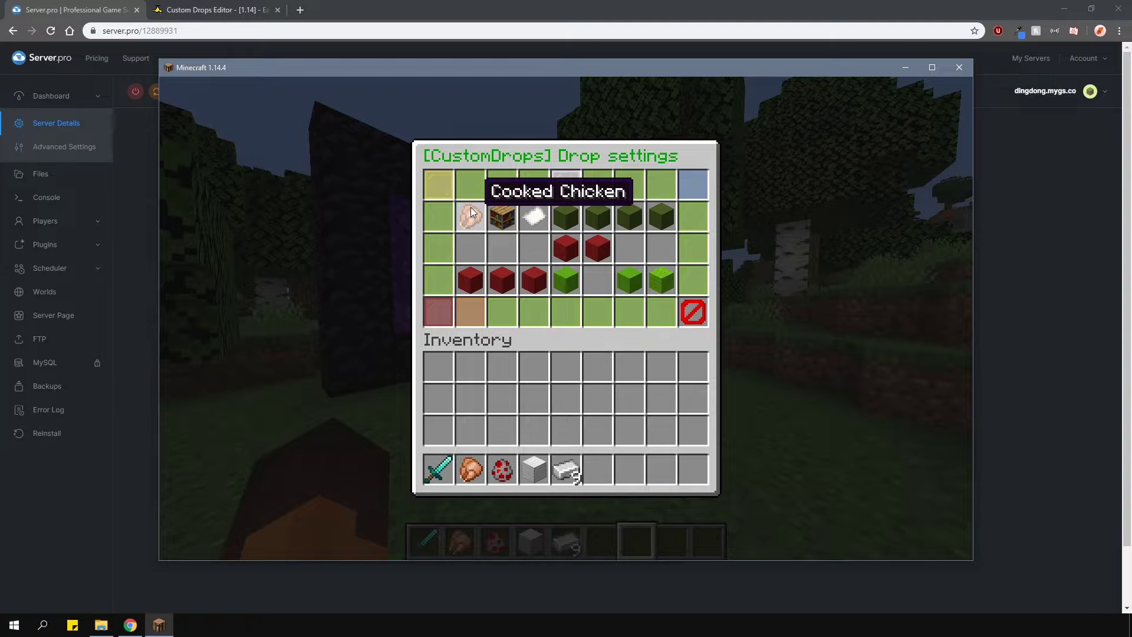
pyautogui.click(501, 215)
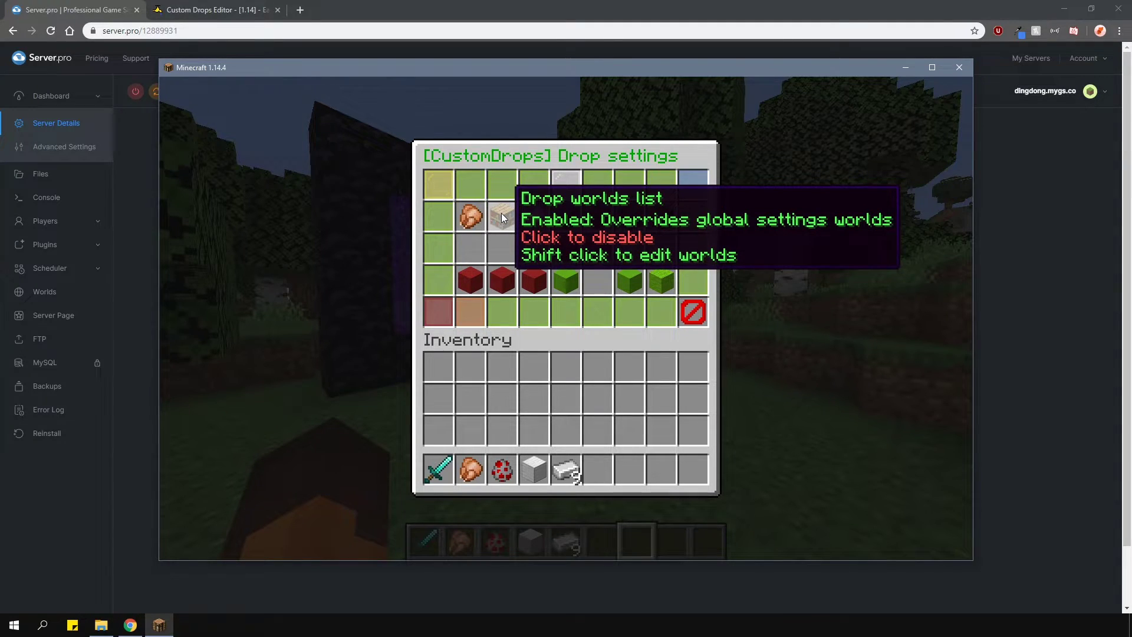
pyautogui.keyDown('shift'); pyautogui.click(501, 213); pyautogui.keyUp('shift')
pyautogui.click(501, 213)
pyautogui.click(498, 247)
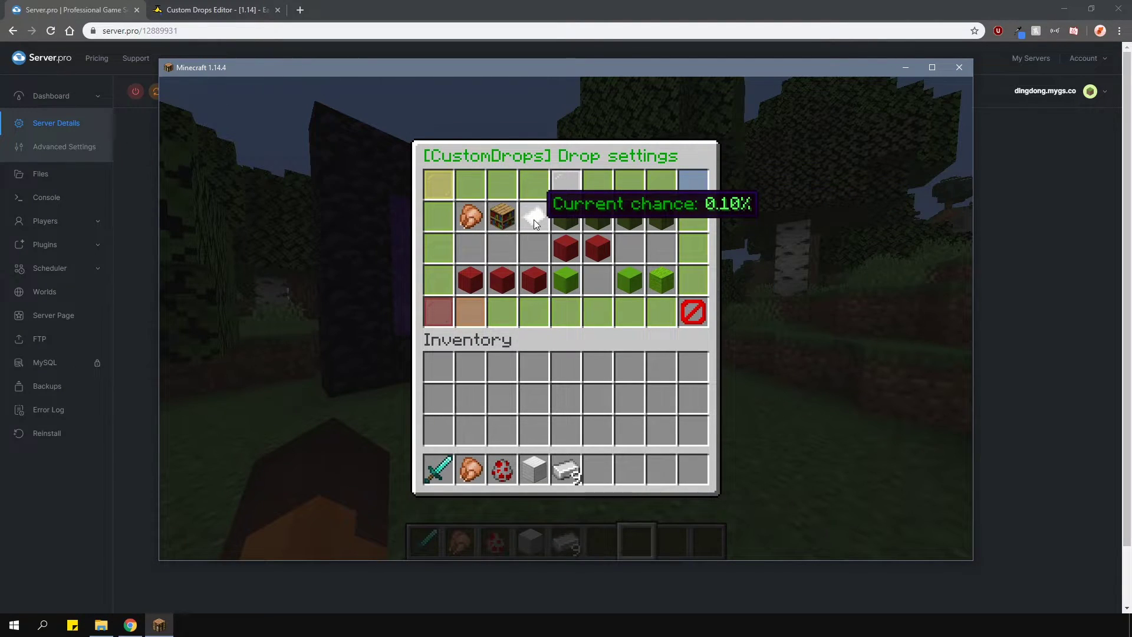
# - Give the drop a purple effect and allow drops from bred, egg-hatched and spawner chickens
pyautogui.click(634, 278)
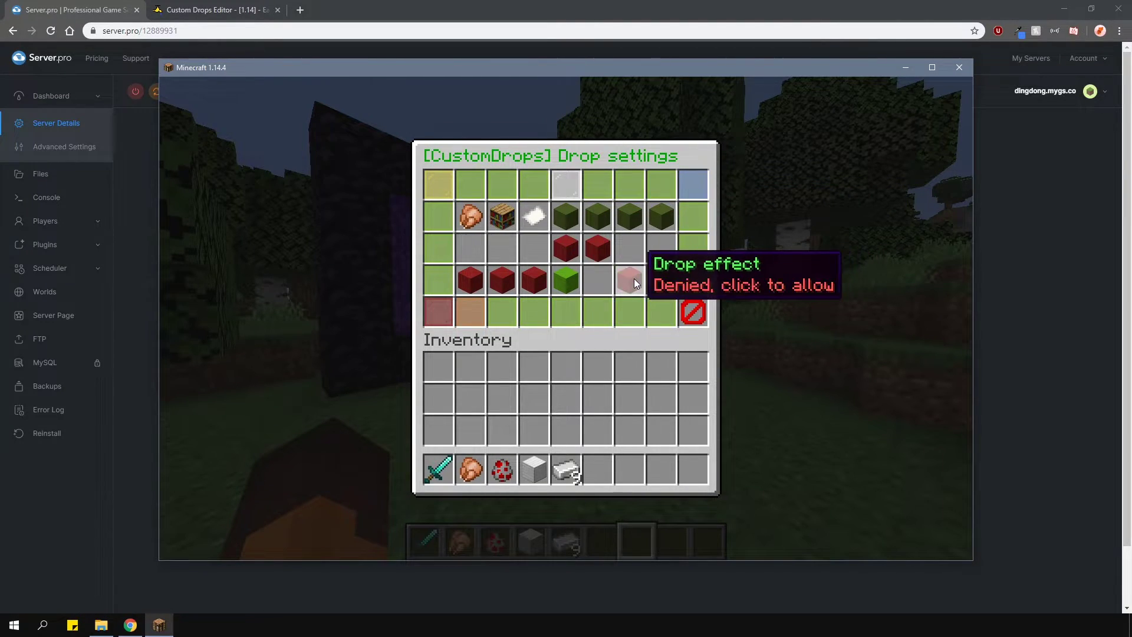
pyautogui.click(635, 278)
pyautogui.click(665, 281)
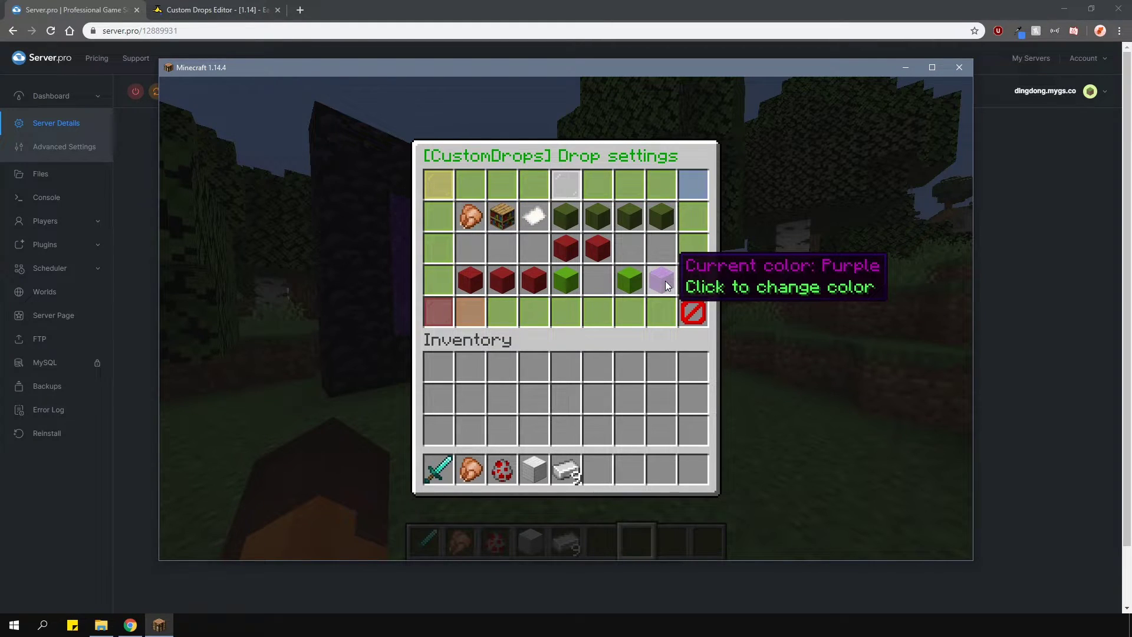
pyautogui.click(536, 281)
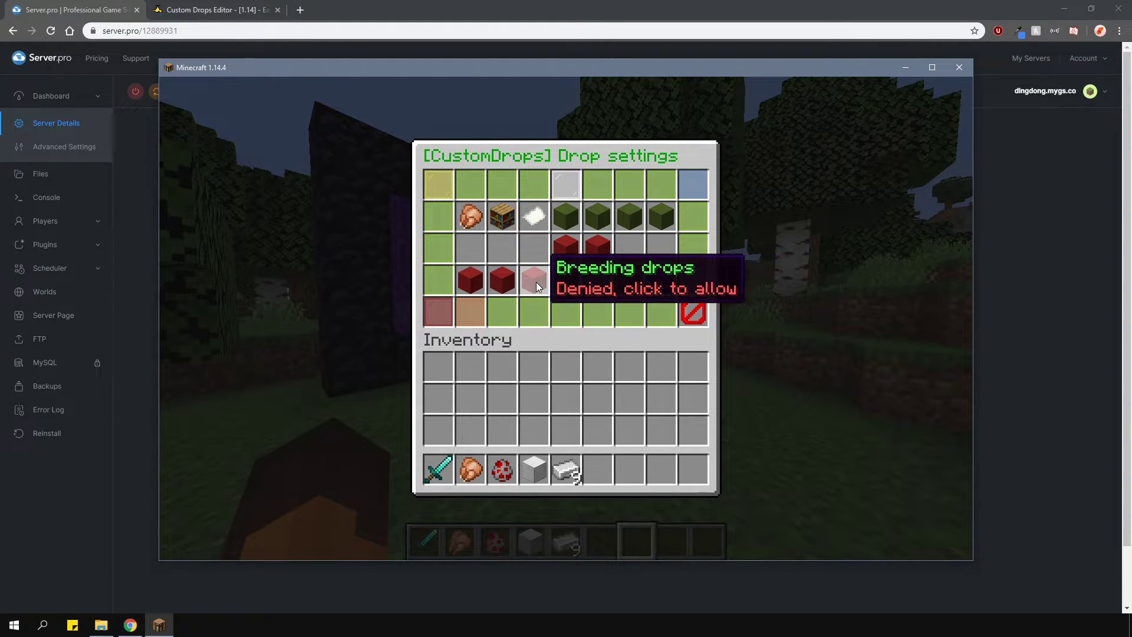
pyautogui.click(501, 277)
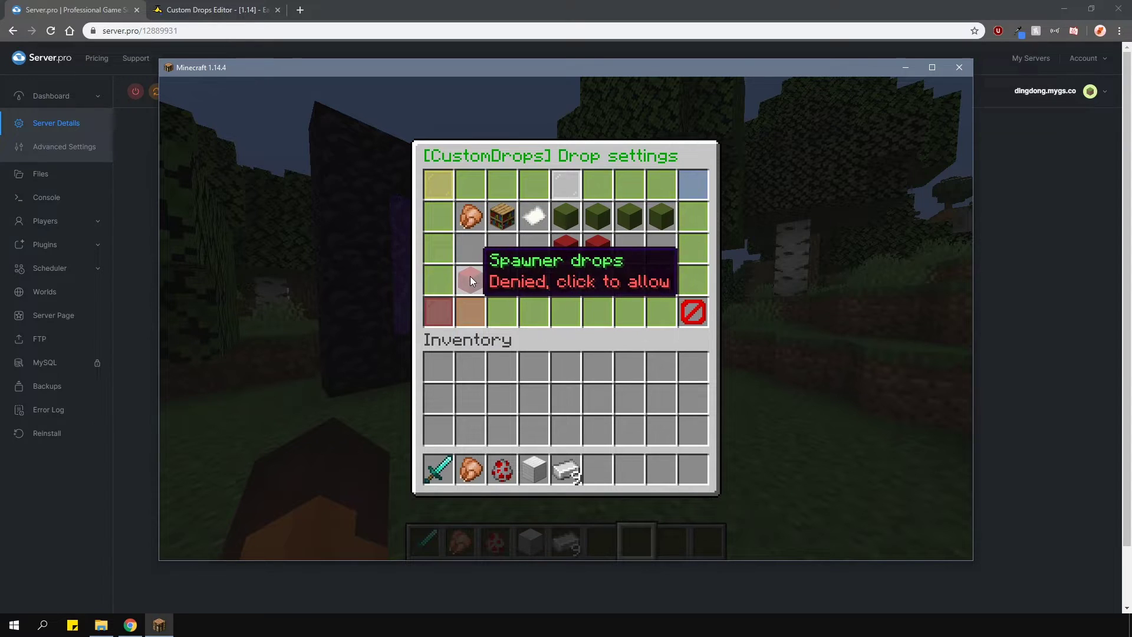
pyautogui.click(469, 281)
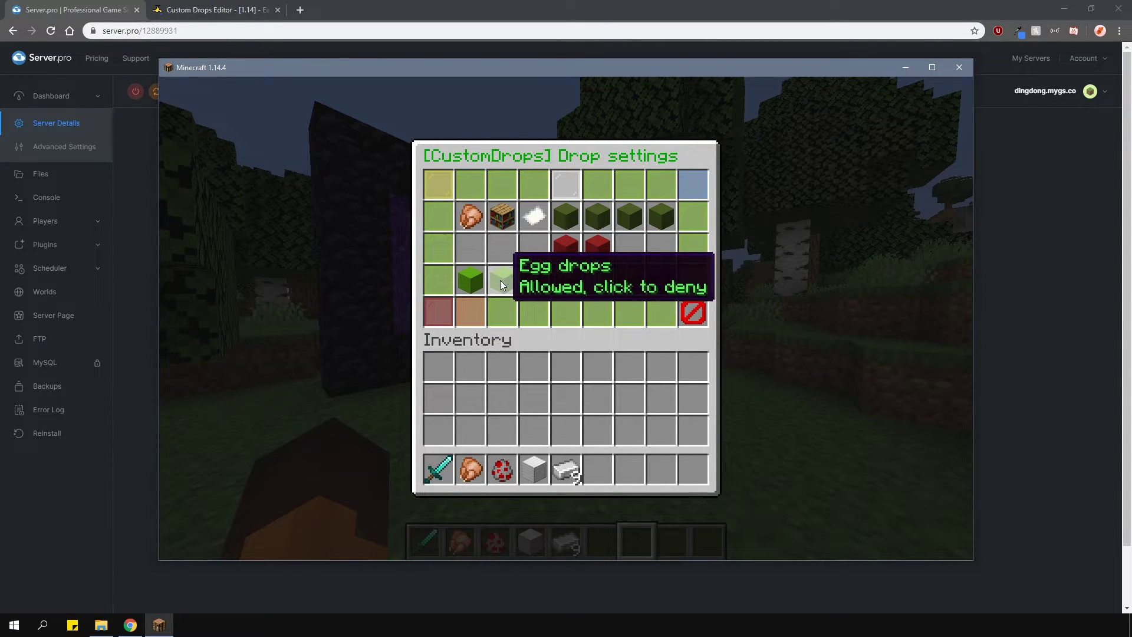
# - Set the cooked chicken drop chance to 100% and return to the mob menu
pyautogui.click(595, 241)
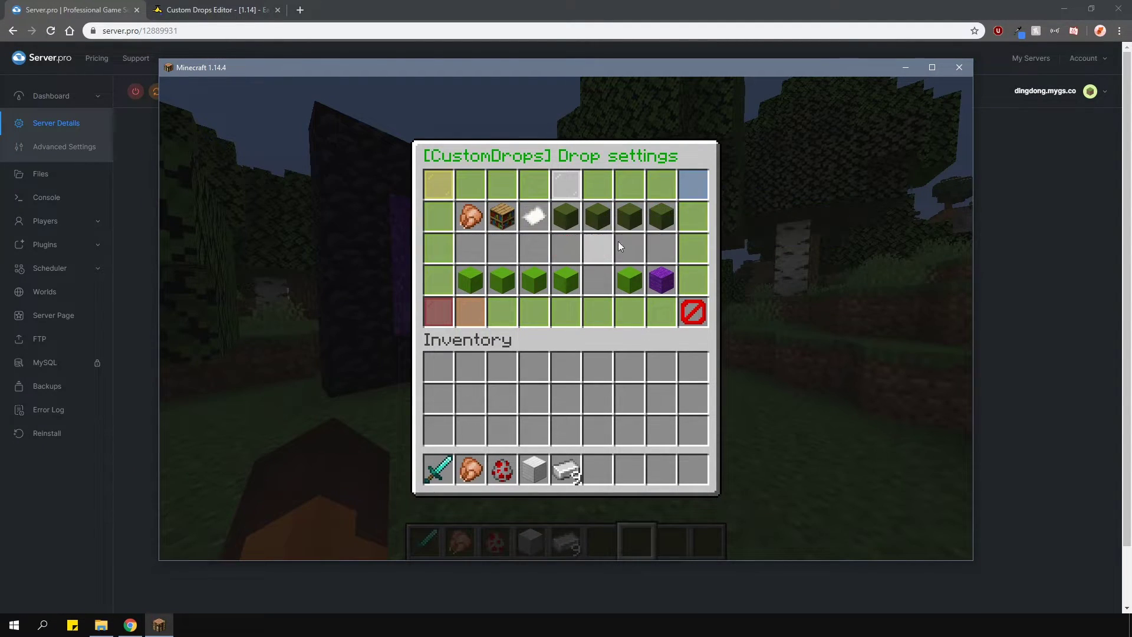
pyautogui.click(659, 213)
pyautogui.click(659, 213)
pyautogui.click(659, 214)
pyautogui.click(659, 213)
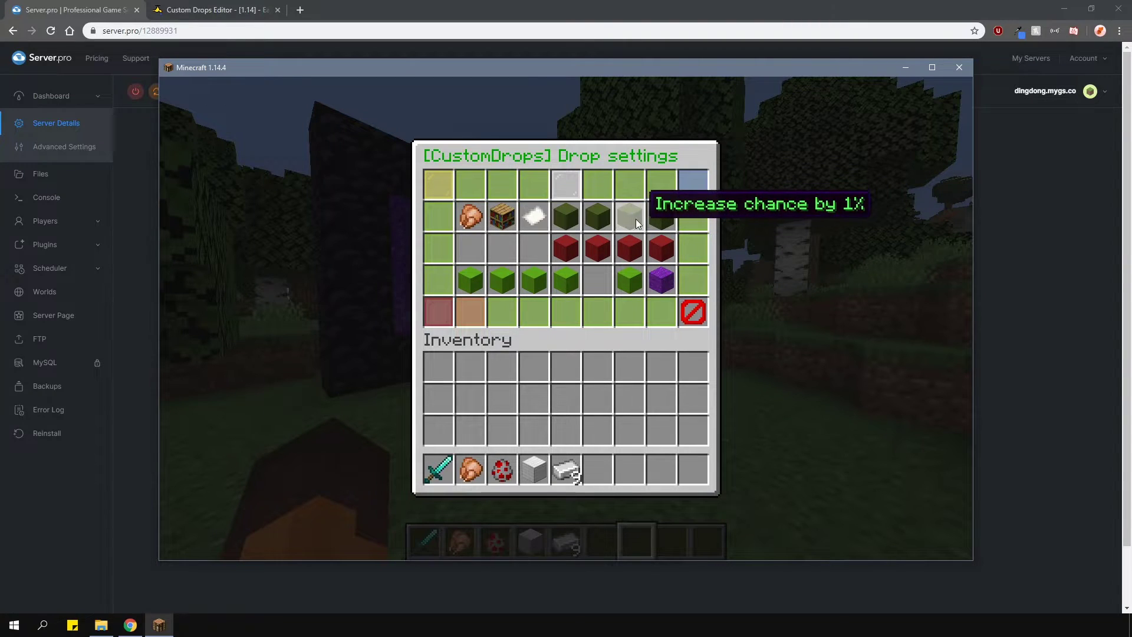
pyautogui.click(661, 219)
pyautogui.click(661, 218)
pyautogui.click(662, 218)
pyautogui.click(661, 218)
pyautogui.click(661, 218)
pyautogui.click(662, 218)
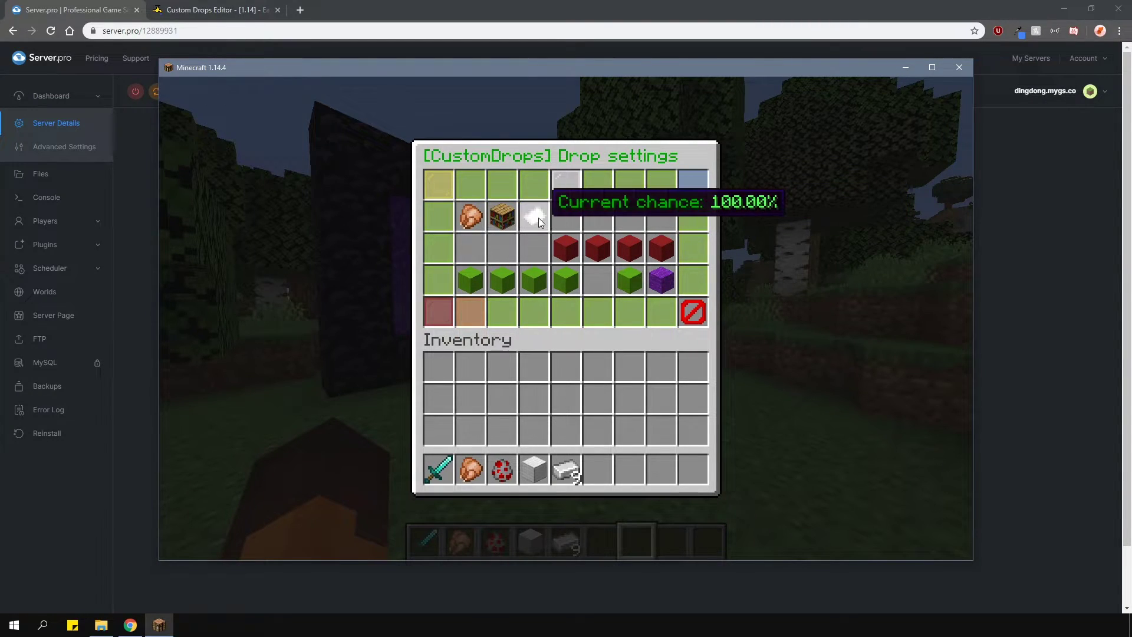
pyautogui.click(473, 310)
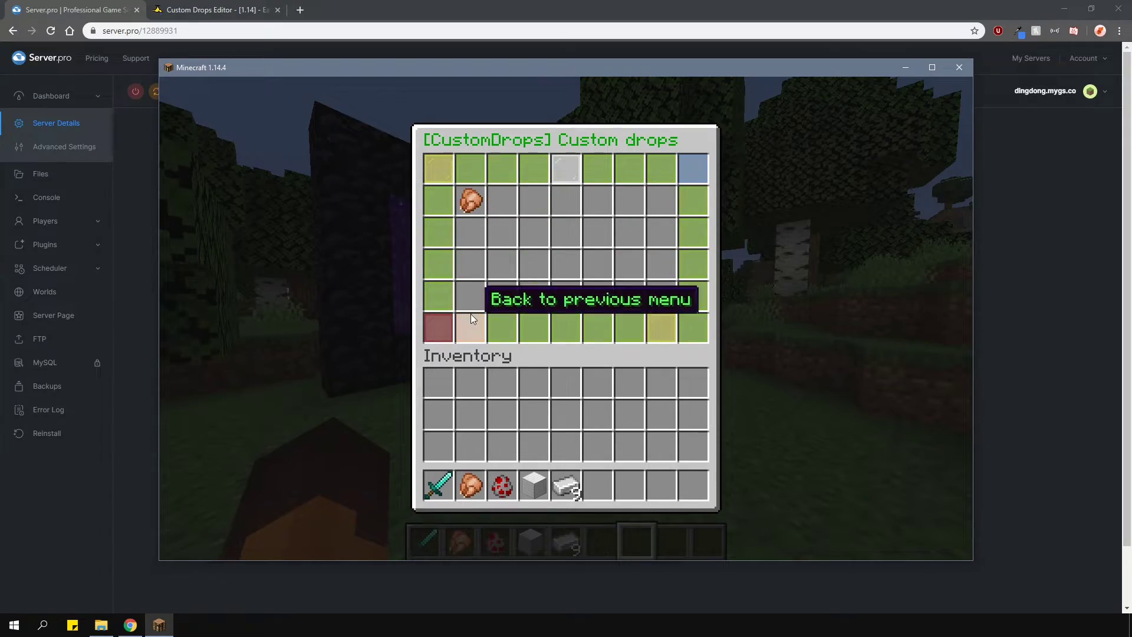
pyautogui.click(471, 315)
# - Spawn a chicken with the egg and kill it with the diamond sword
pyautogui.press('Escape')
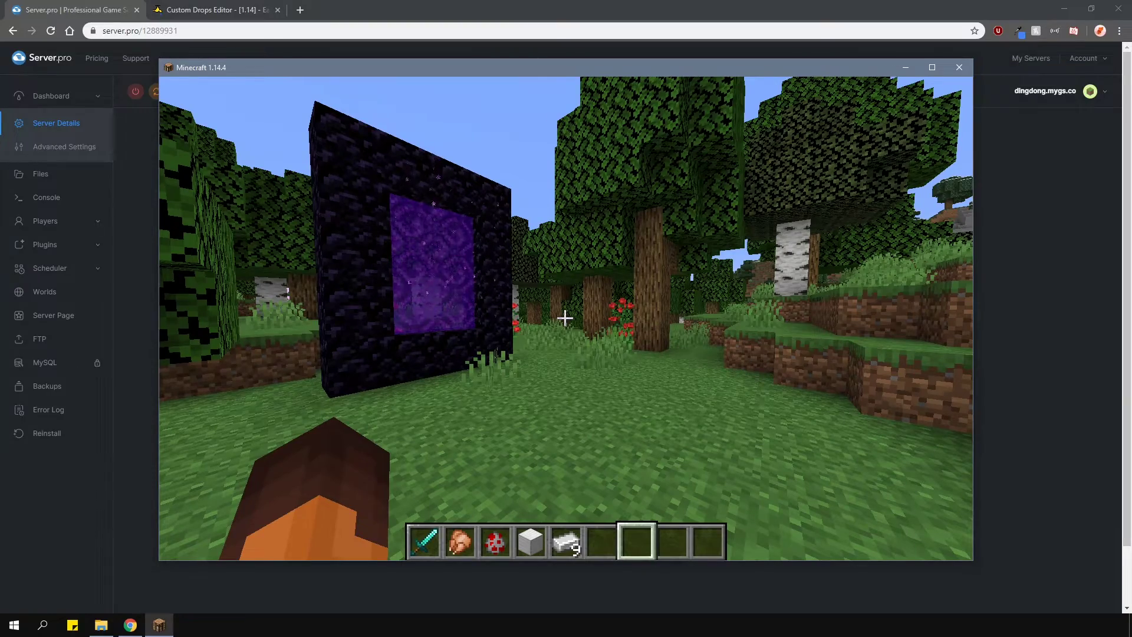
pyautogui.scroll(4, 564, 318)
pyautogui.rightClick(564, 318)
pyautogui.scroll(2, 564, 317)
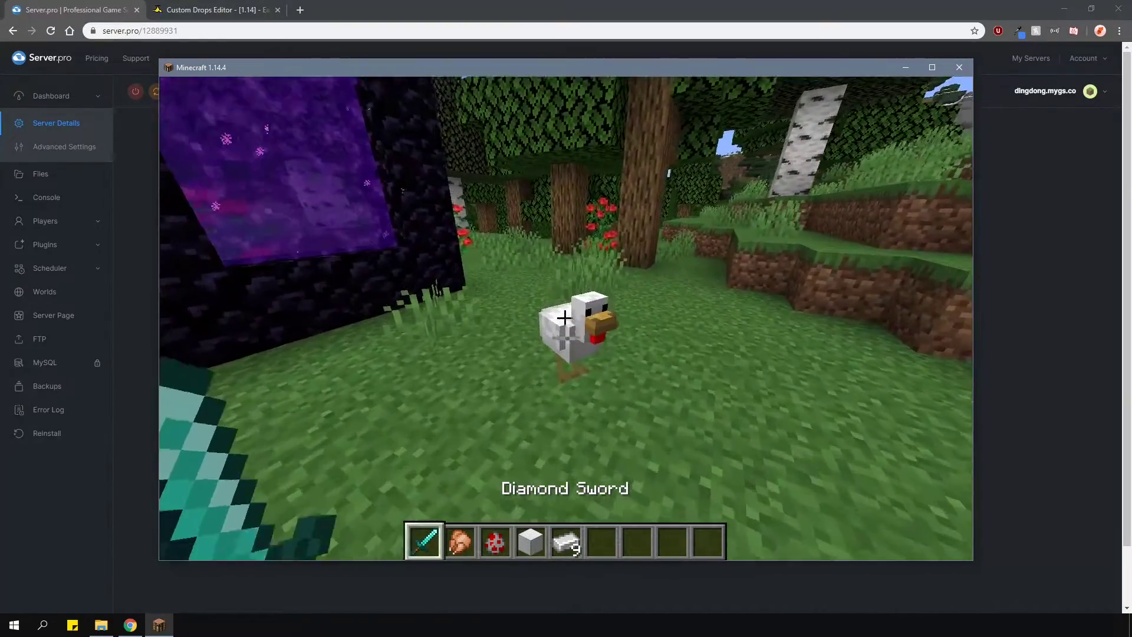
pyautogui.click(564, 318)
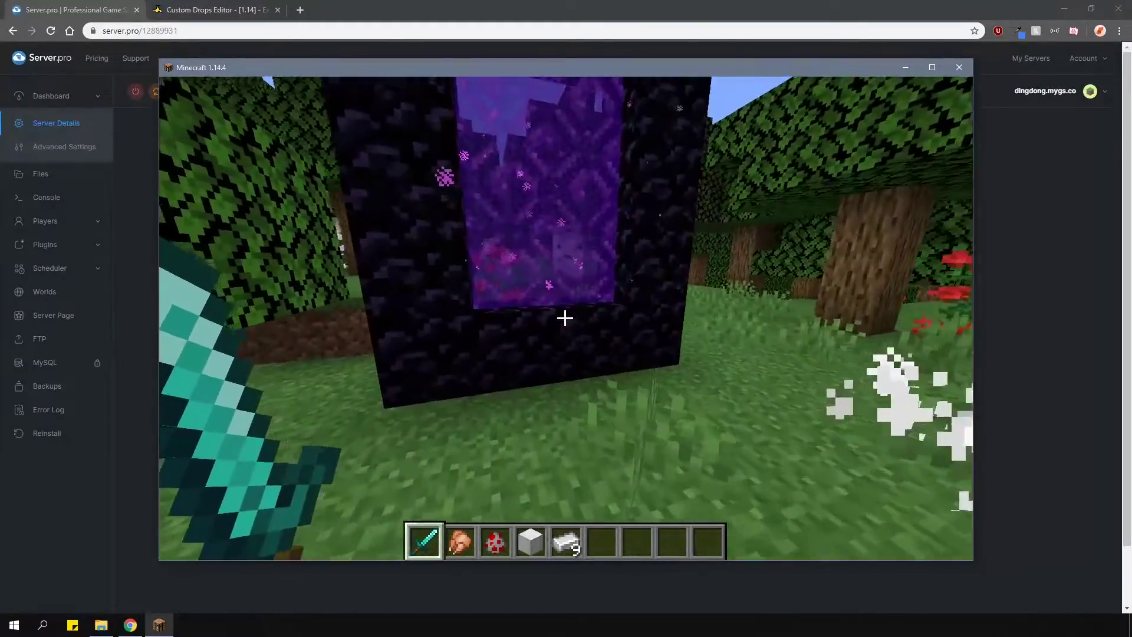
# - Go through the nether portal, spawn and kill a chicken, and collect its cooked chicken
pyautogui.press('w')
pyautogui.scroll(-2, 564, 318)
pyautogui.rightClick(564, 318)
pyautogui.scroll(2, 564, 317)
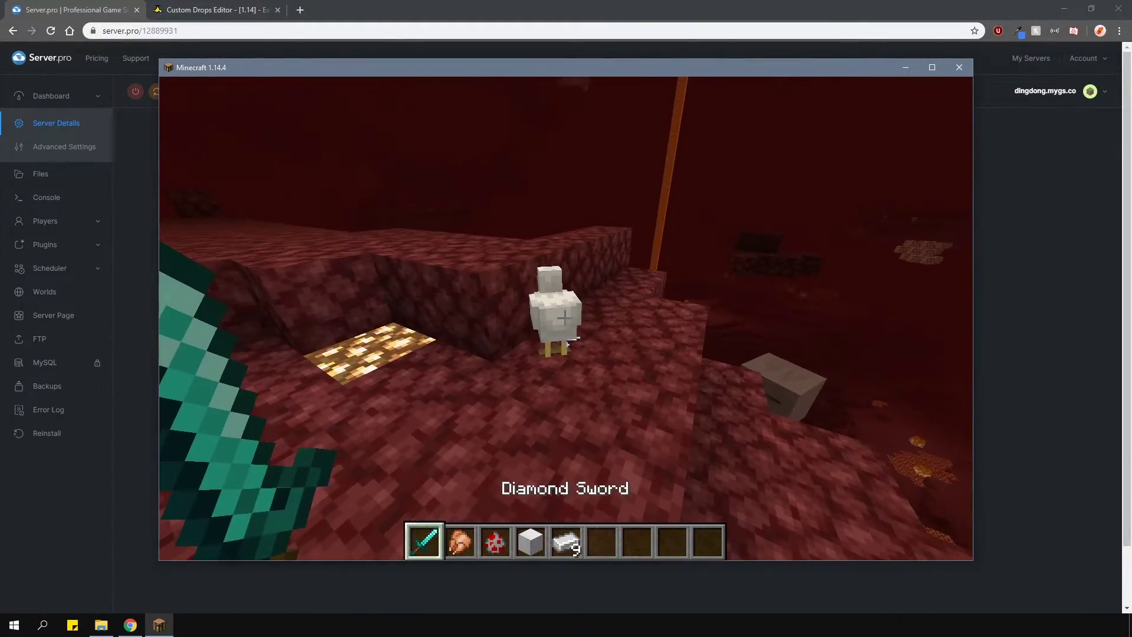
pyautogui.click(564, 318)
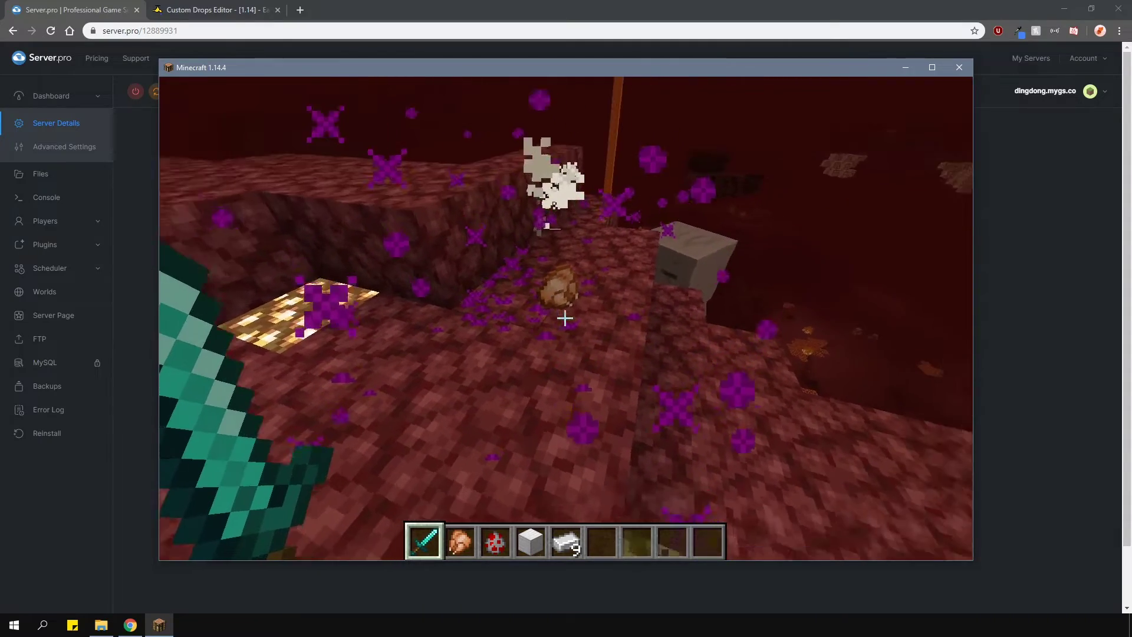
pyautogui.press('w')
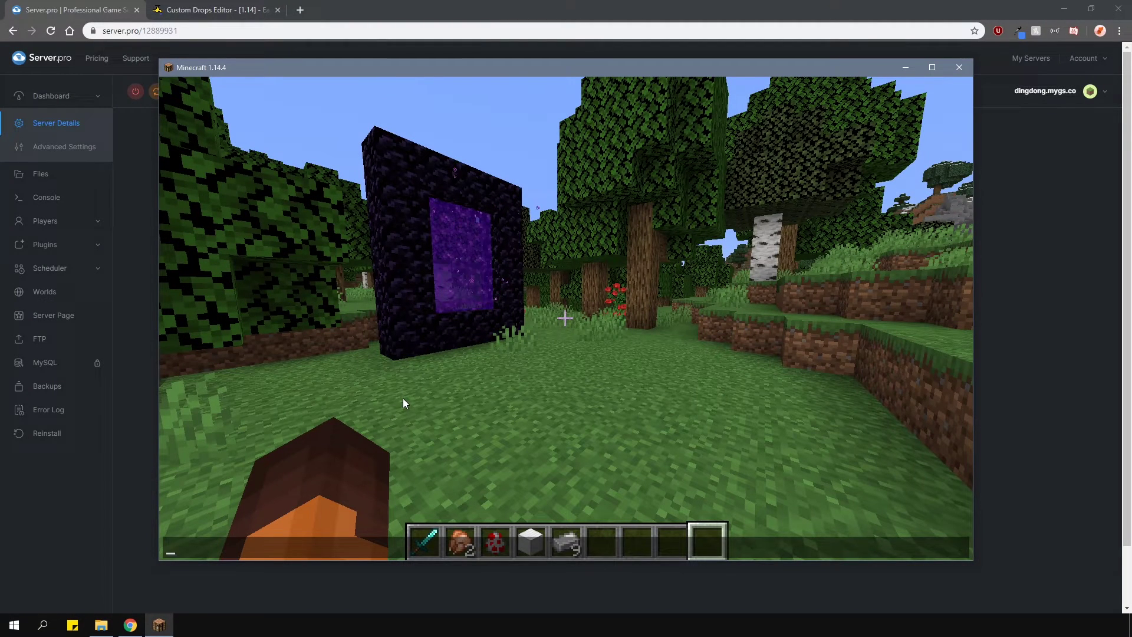
# - Run /cdrops and add Block of Iron to the block drops editor
pyautogui.click(402, 398)
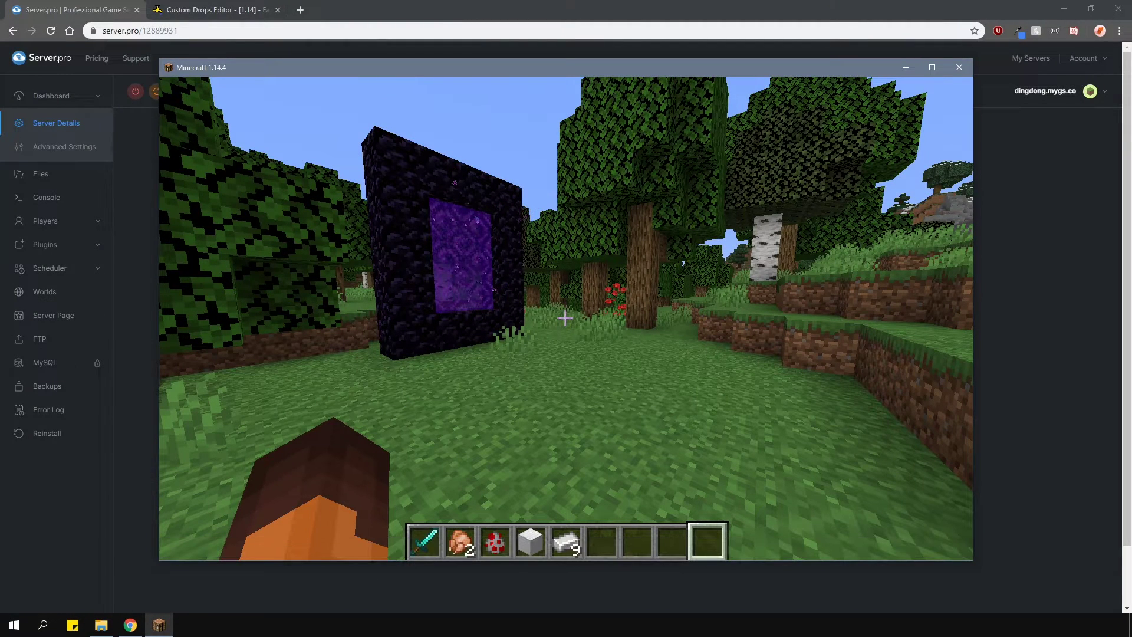
pyautogui.write('/cdrops')
pyautogui.press('Return')
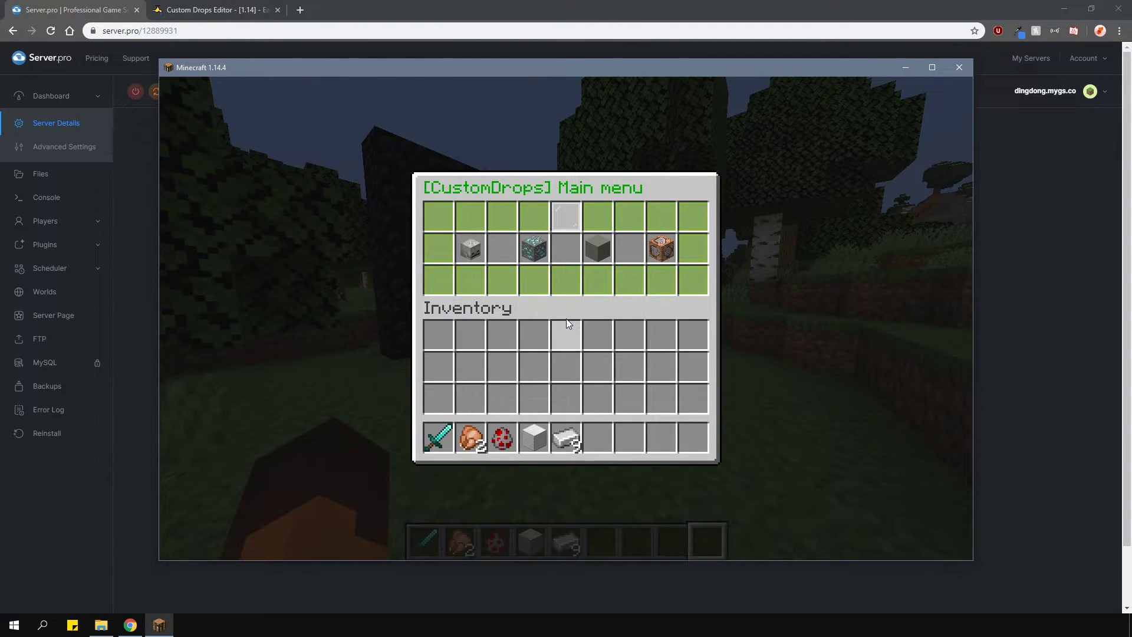
pyautogui.click(533, 244)
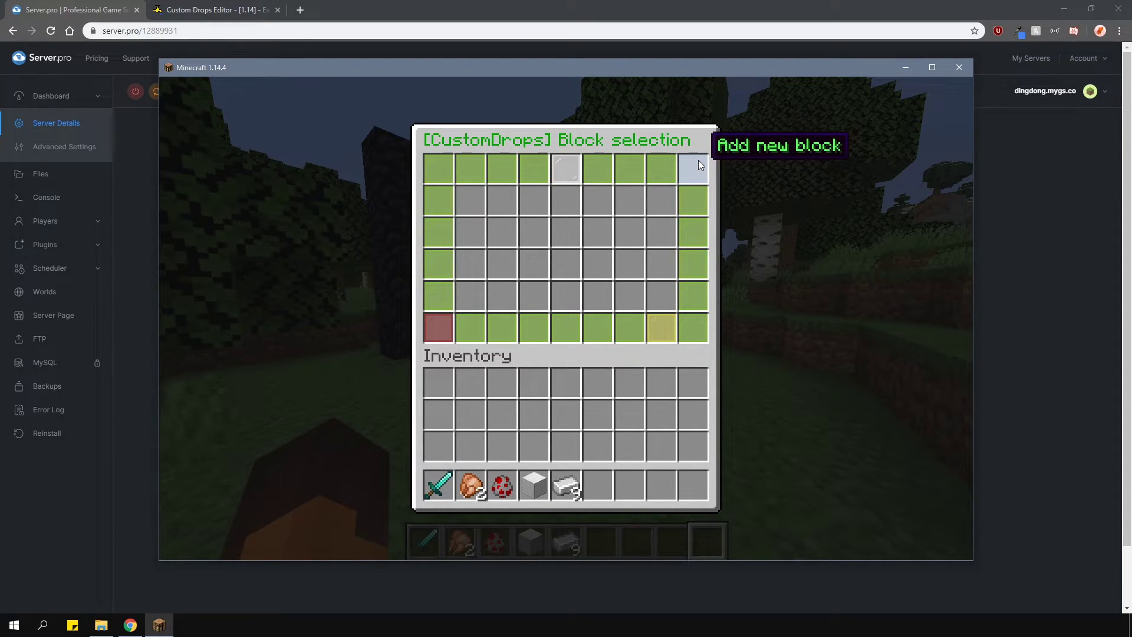
pyautogui.click(698, 160)
pyautogui.click(529, 208)
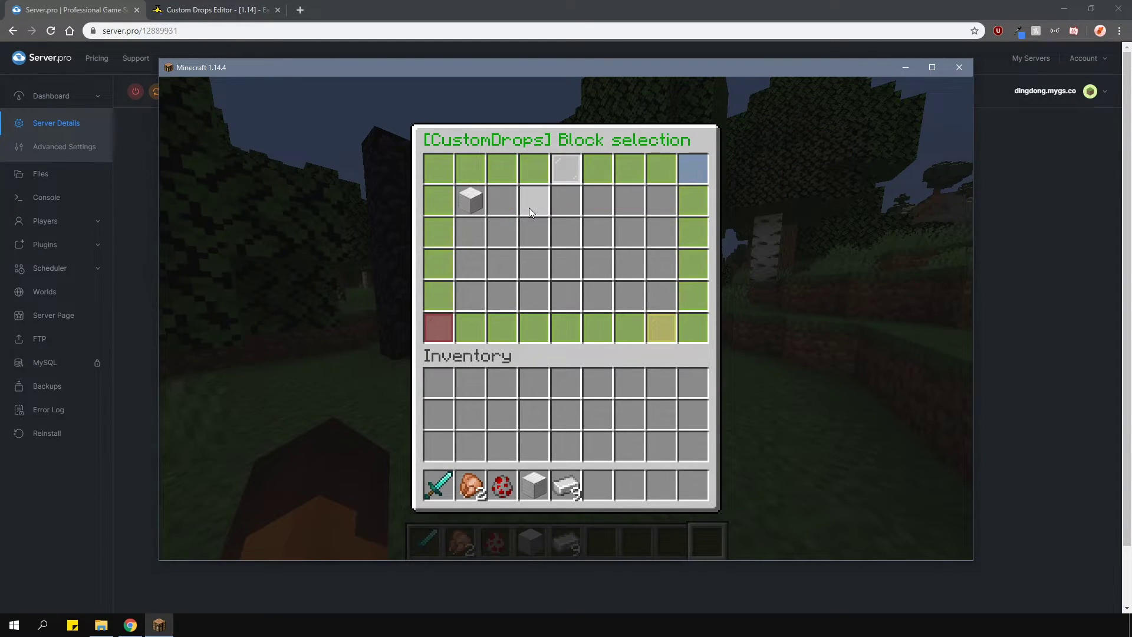
pyautogui.click(473, 196)
# - Disable Block of Iron's vanilla drops in world_the_end and world_nether
pyautogui.click(501, 246)
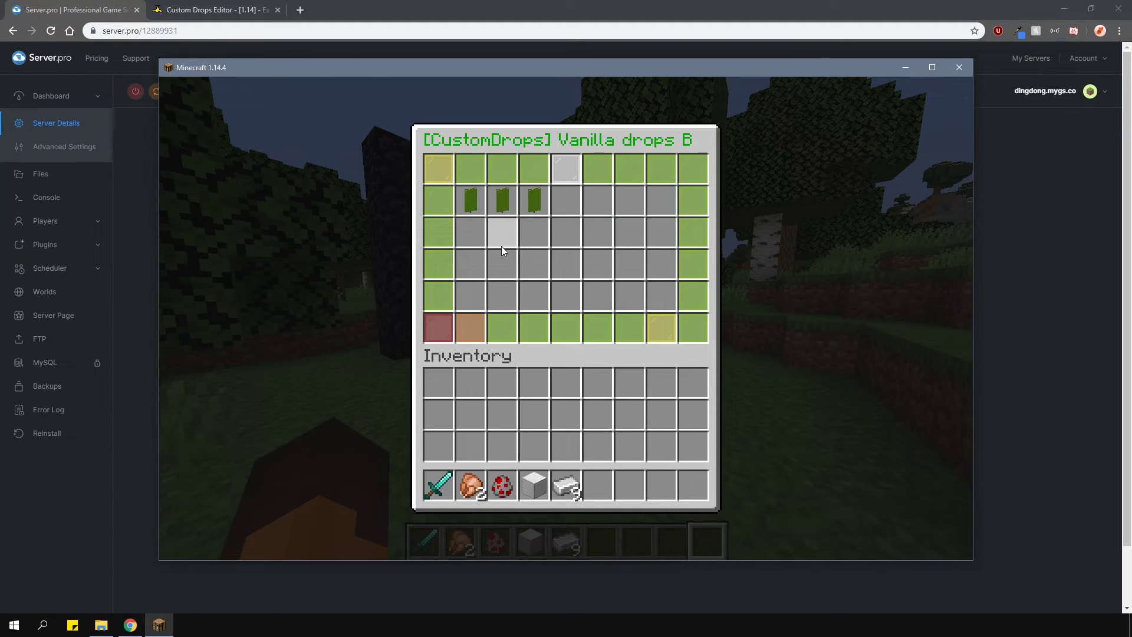
pyautogui.click(536, 202)
pyautogui.click(505, 201)
pyautogui.click(476, 333)
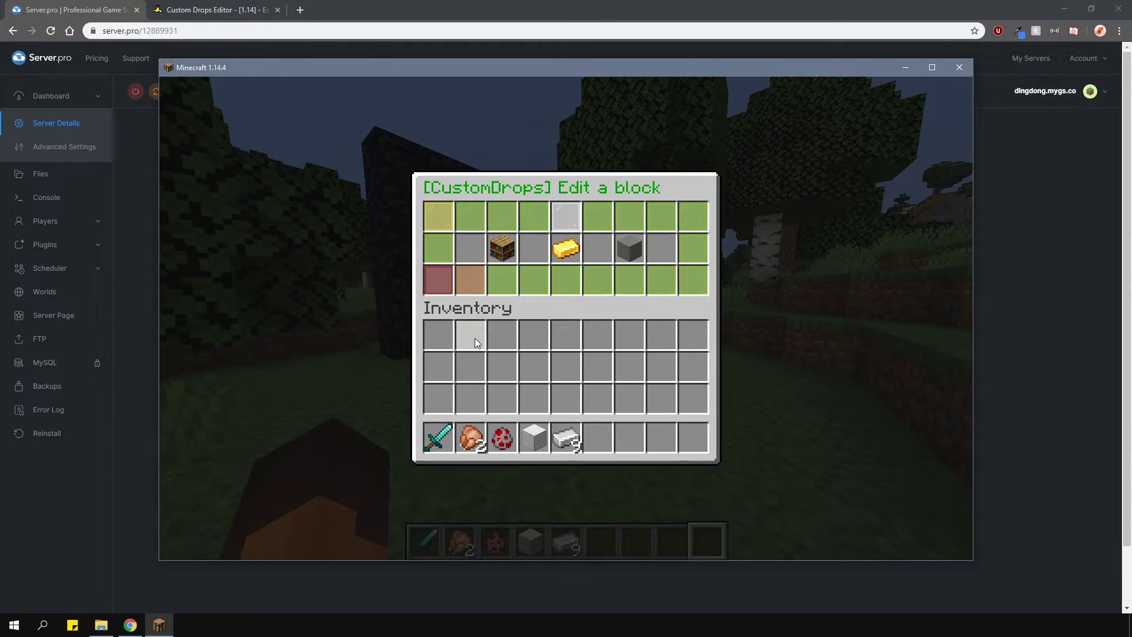
pyautogui.click(558, 271)
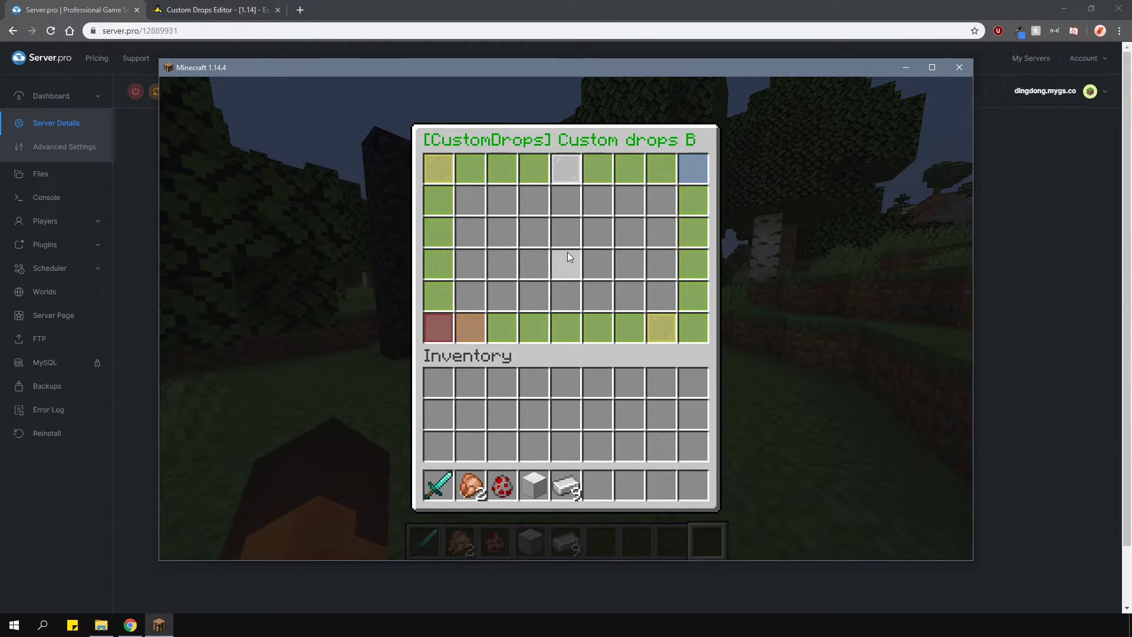
# - Add an Iron Ingot drop at 100% chance, allowing drops from player-placed blocks
pyautogui.click(688, 168)
pyautogui.click(557, 210)
pyautogui.click(473, 200)
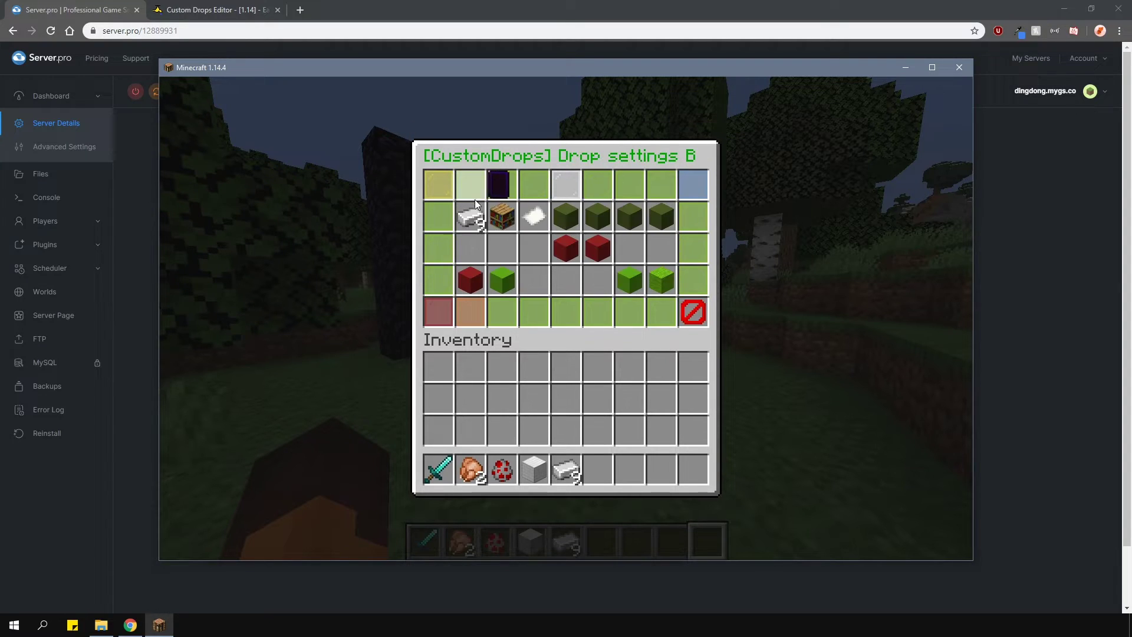
pyautogui.click(471, 281)
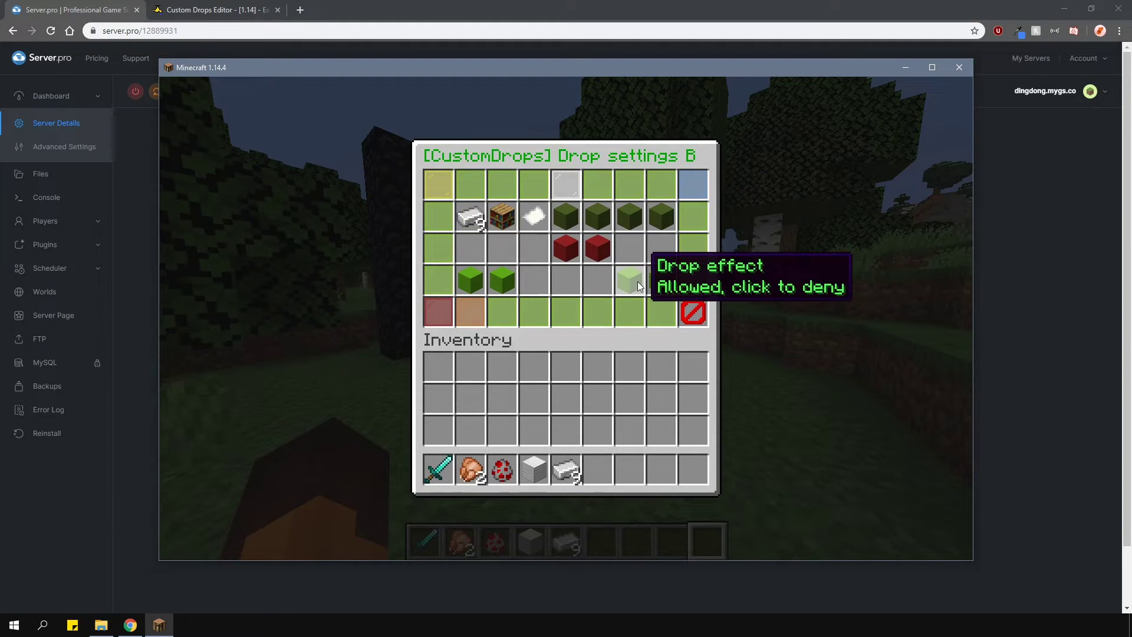
pyautogui.click(657, 217)
pyautogui.click(657, 213)
pyautogui.click(507, 218)
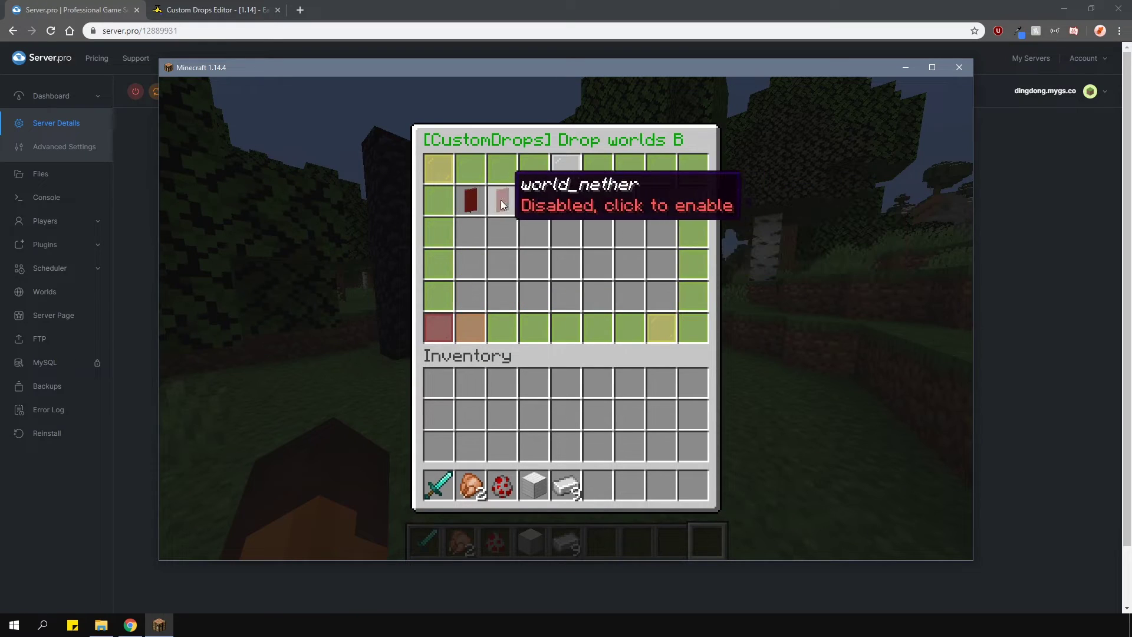
pyautogui.click(481, 298)
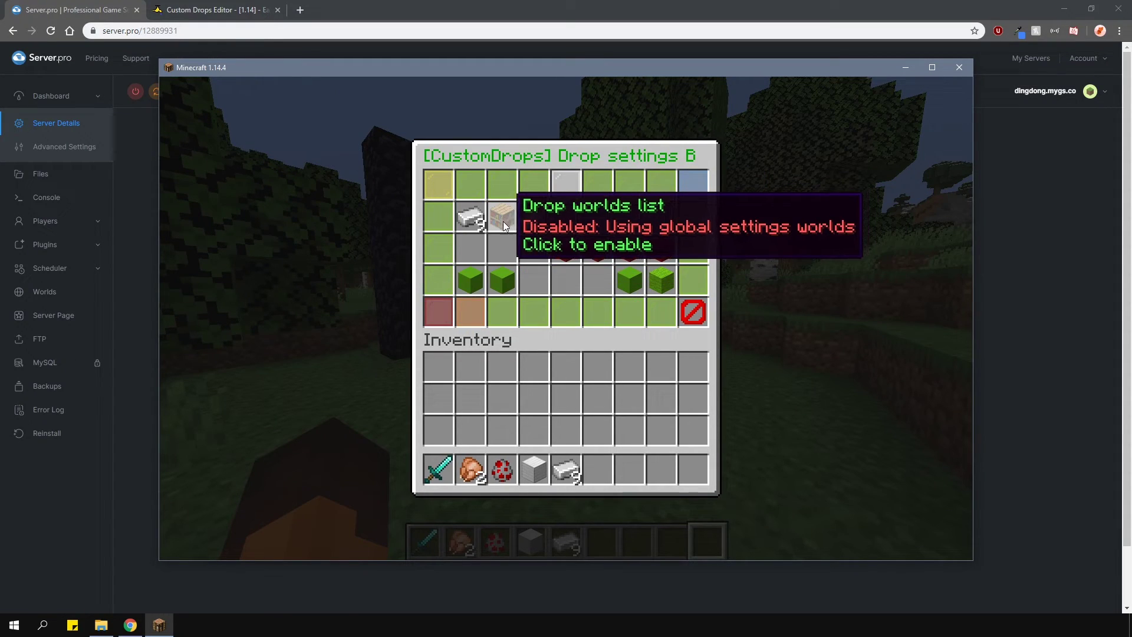
# - Place a Block of Iron on the grass and break it to test its ingot drop
pyautogui.press('Escape')
pyautogui.scroll(5, 565, 319)
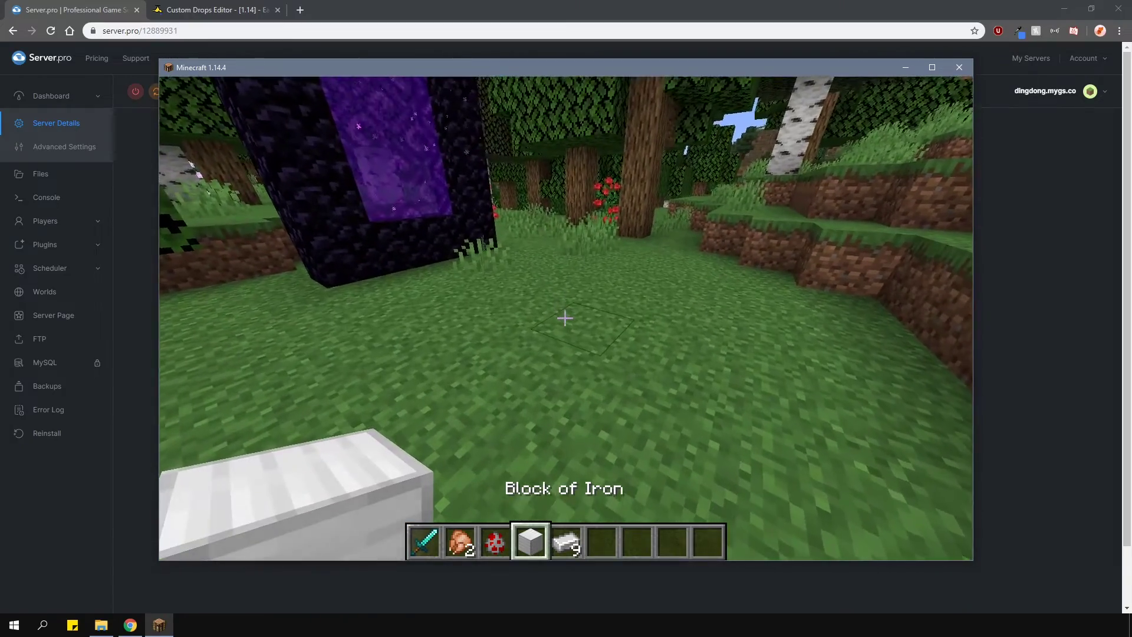
pyautogui.rightClick(565, 318)
pyautogui.scroll(-1, 564, 318)
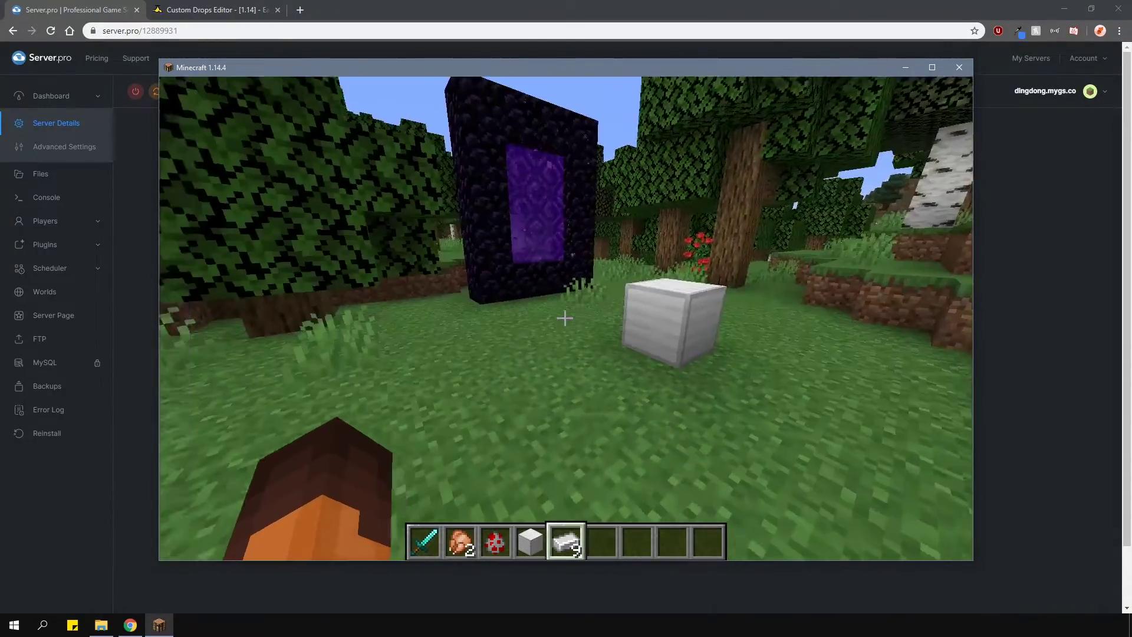
pyautogui.hotkey('ctrl', 'q')
pyautogui.click(565, 319)
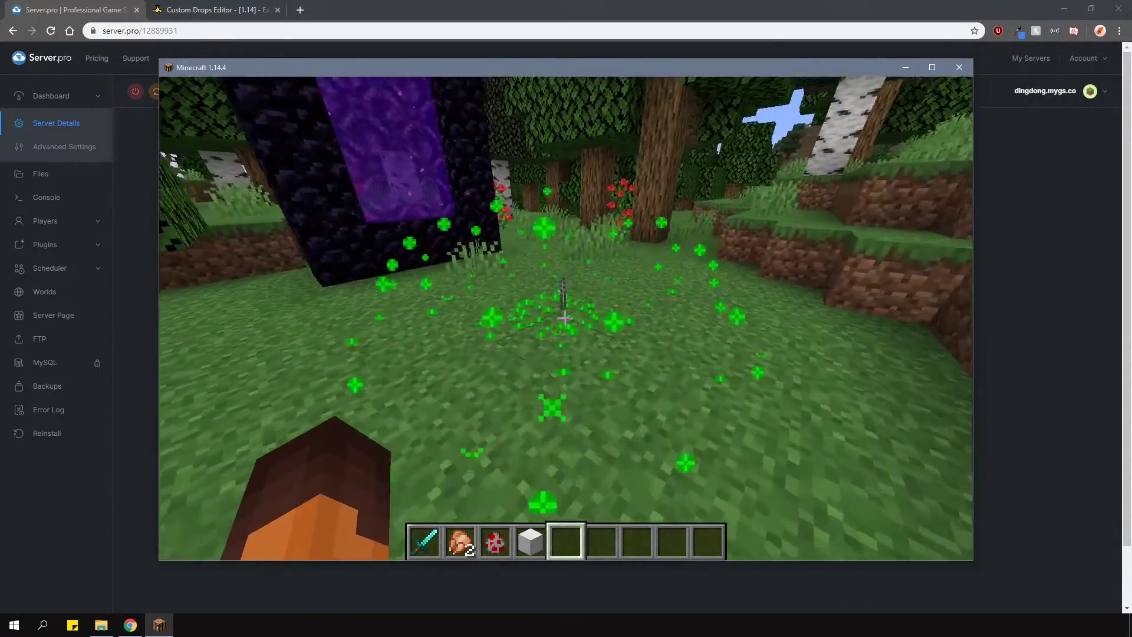